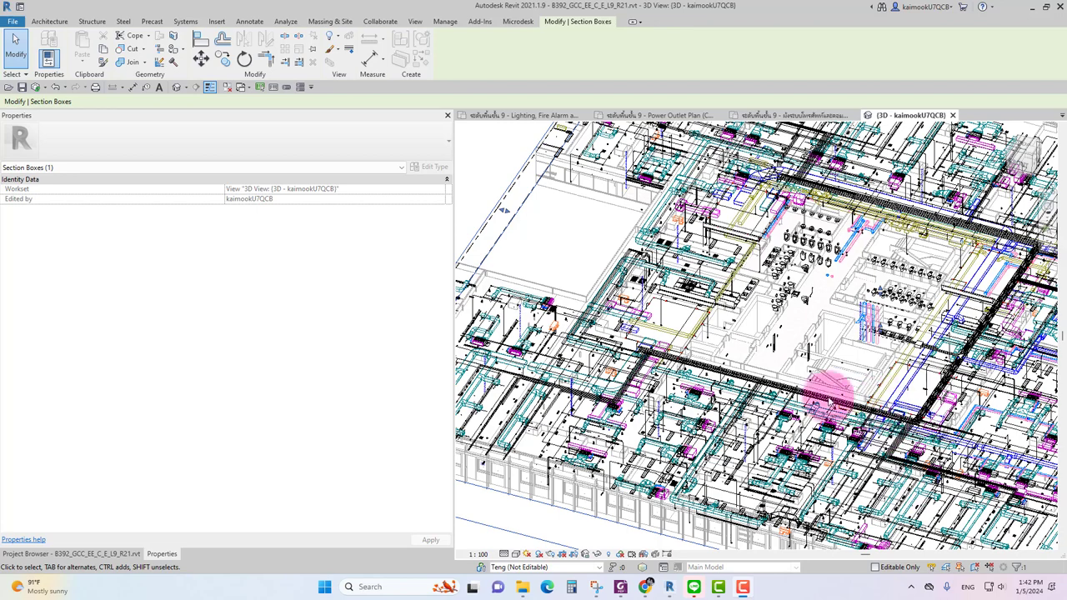
Step: Switch from the 3D model to the level 9 communication outlet floor plan
{"action": "scroll", "coordinate": [656, 374], "scroll_direction": "up", "scroll_amount": 5}
{"action": "scroll", "coordinate": [655, 374], "scroll_direction": "up", "scroll_amount": 3}
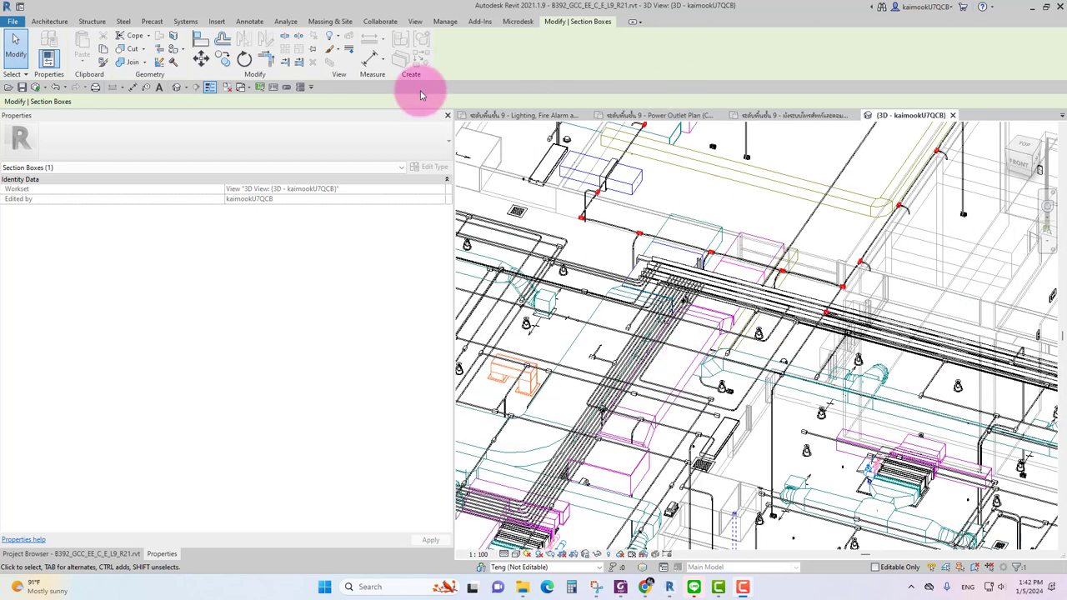
{"action": "left_click", "coordinate": [808, 117]}
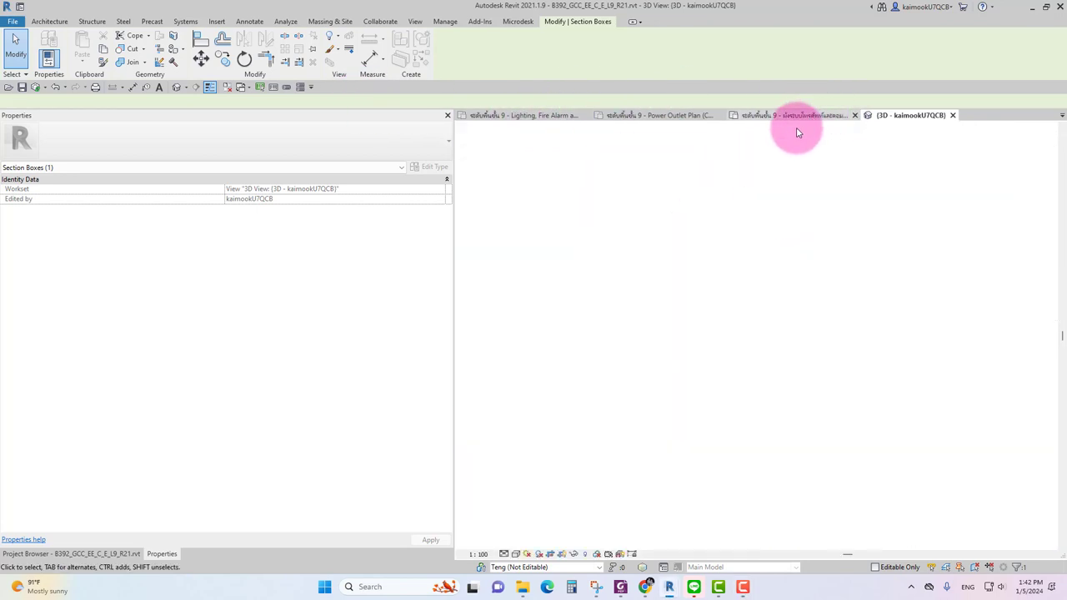
Step: Zoom in and check a C outlet's Outlet Number, E3-9C177, in Properties, then deselect
{"action": "scroll", "coordinate": [596, 321], "scroll_direction": "up", "scroll_amount": 2}
{"action": "scroll", "coordinate": [611, 355], "scroll_direction": "up", "scroll_amount": 2}
{"action": "scroll", "coordinate": [611, 342], "scroll_direction": "up", "scroll_amount": 1}
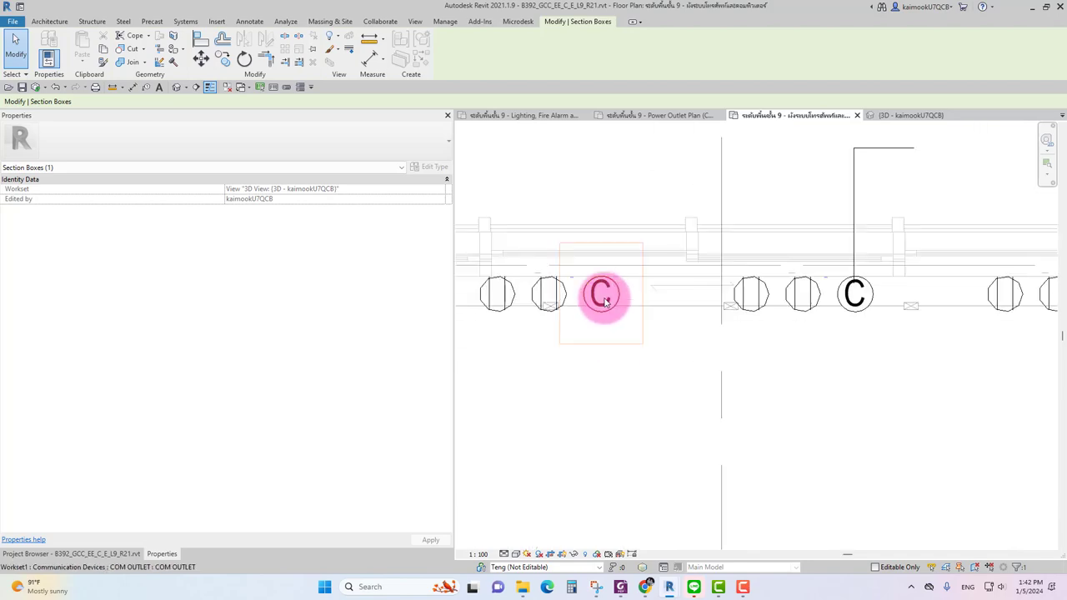
{"action": "left_click", "coordinate": [604, 321]}
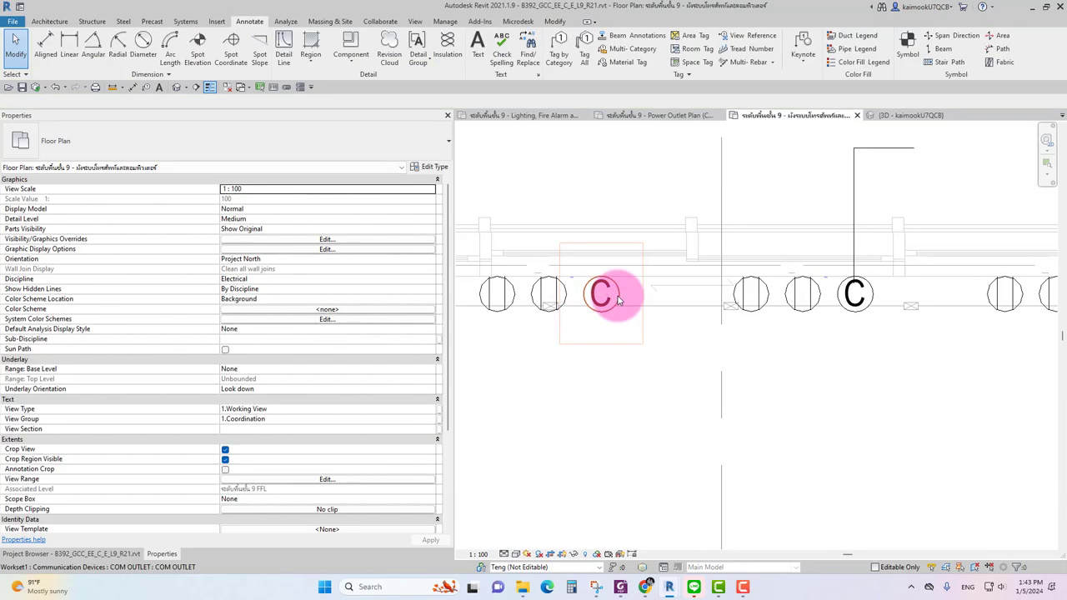
{"action": "left_click", "coordinate": [605, 297]}
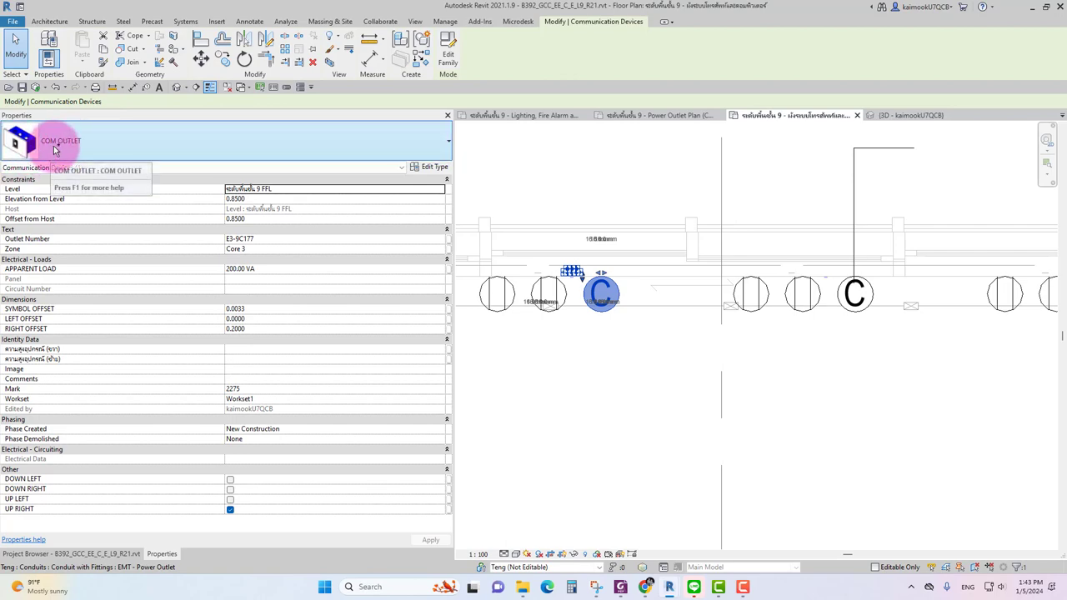
{"action": "left_click", "coordinate": [638, 386]}
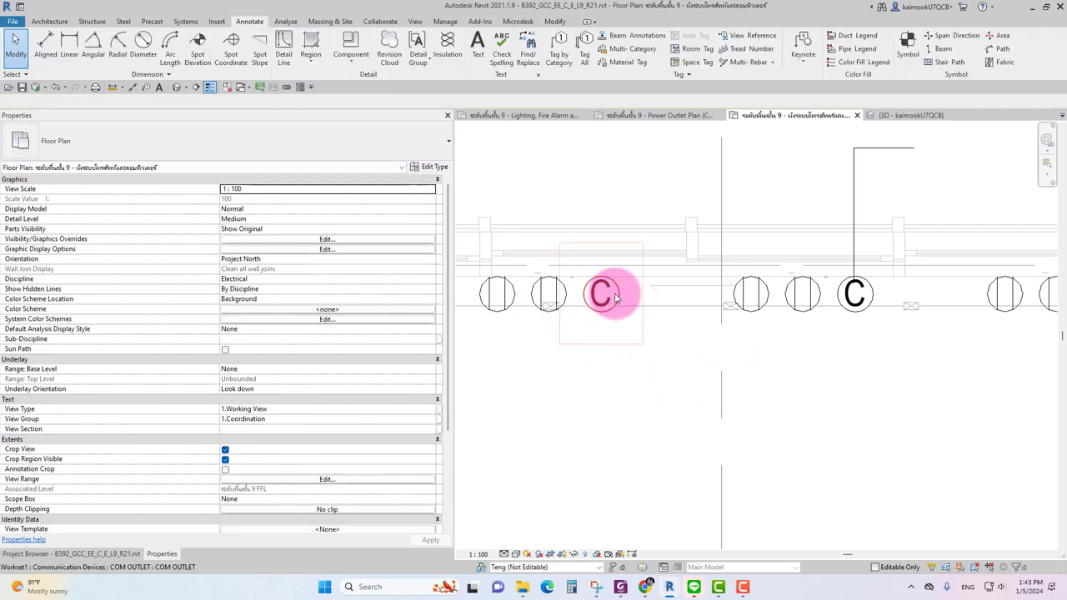
Step: Briefly select another C outlet, deselect it, and pan the floor plan slightly
{"action": "left_click", "coordinate": [615, 298]}
{"action": "scroll", "coordinate": [667, 372], "scroll_direction": "down", "scroll_amount": 1}
{"action": "scroll", "coordinate": [667, 372], "scroll_direction": "down", "scroll_amount": 2}
{"action": "left_click", "coordinate": [671, 371]}
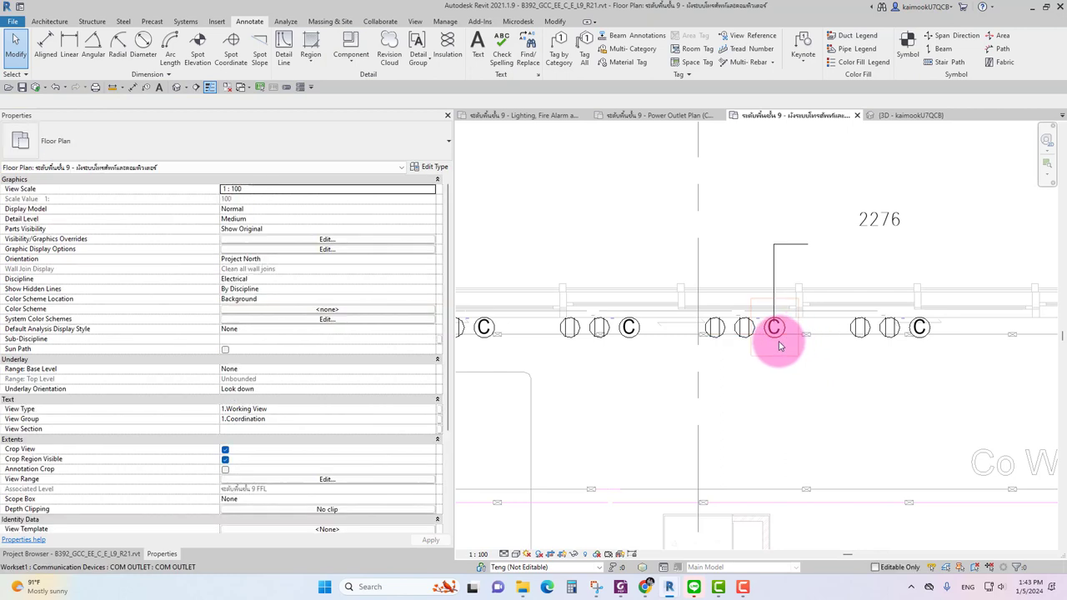
{"action": "scroll", "coordinate": [672, 348], "scroll_direction": "up", "scroll_amount": 2}
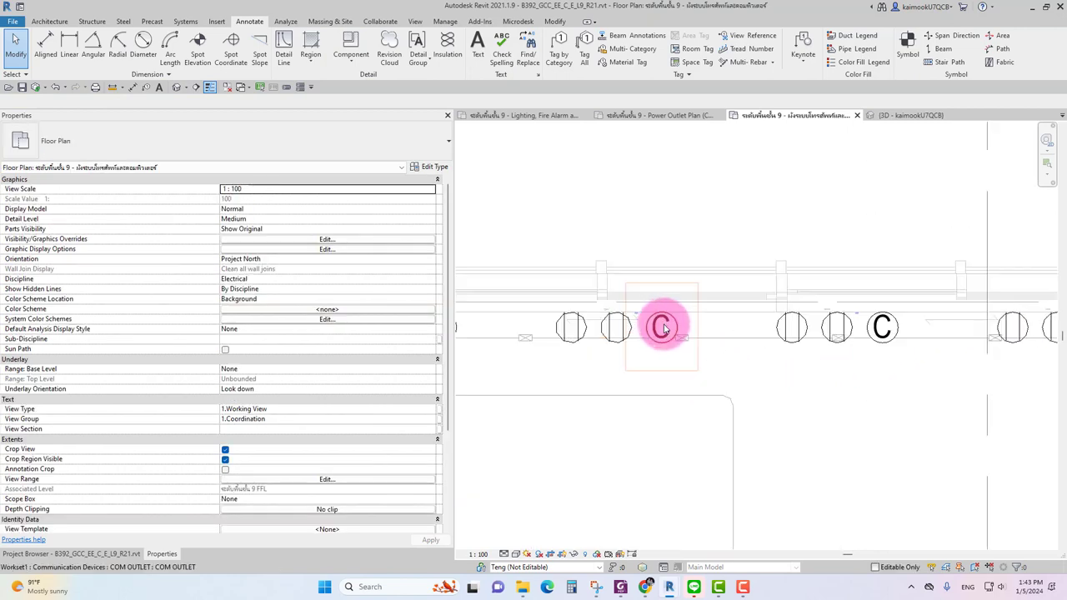
{"action": "middle_click_drag", "start_coordinate": [707, 362], "coordinate": [757, 389]}
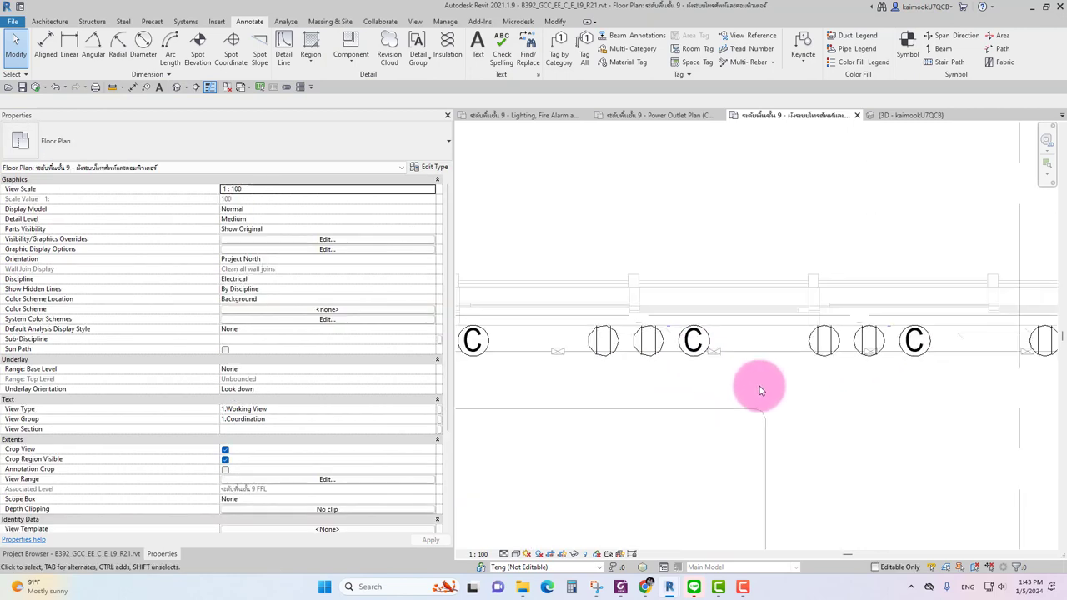
Step: Bring up the Run Computer outlet Number graph in Dynamo and view its Categories and element nodes
{"action": "left_click", "coordinate": [669, 584]}
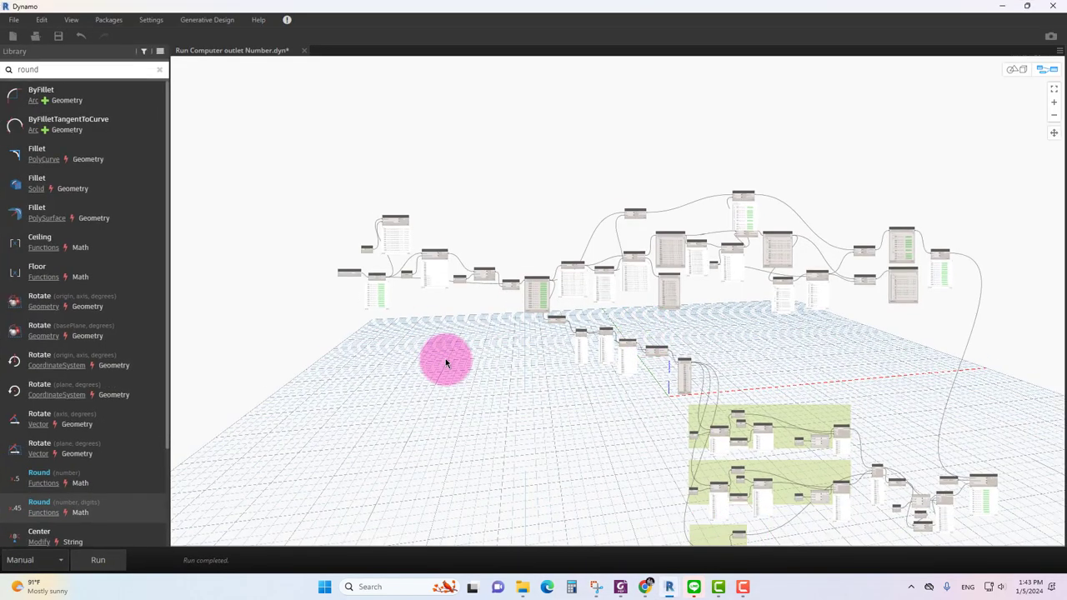
{"action": "scroll", "coordinate": [344, 241], "scroll_direction": "up", "scroll_amount": 2}
{"action": "scroll", "coordinate": [363, 242], "scroll_direction": "up", "scroll_amount": 2}
{"action": "scroll", "coordinate": [383, 240], "scroll_direction": "up", "scroll_amount": 2}
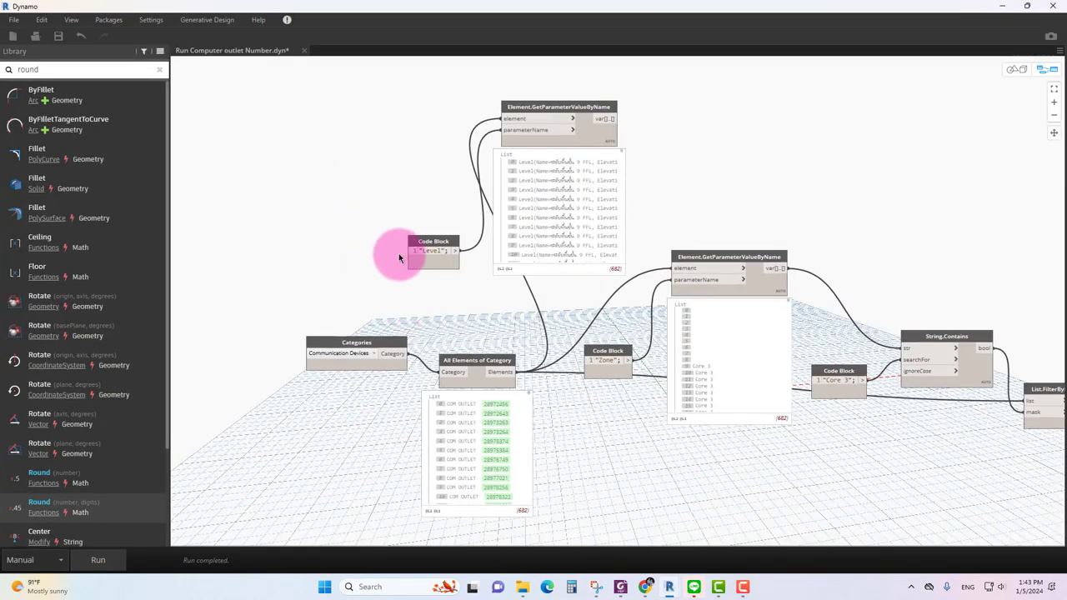
{"action": "scroll", "coordinate": [402, 279], "scroll_direction": "up", "scroll_amount": 2}
{"action": "scroll", "coordinate": [400, 303], "scroll_direction": "up", "scroll_amount": 1}
{"action": "middle_click_drag", "start_coordinate": [468, 321], "coordinate": [449, 285]}
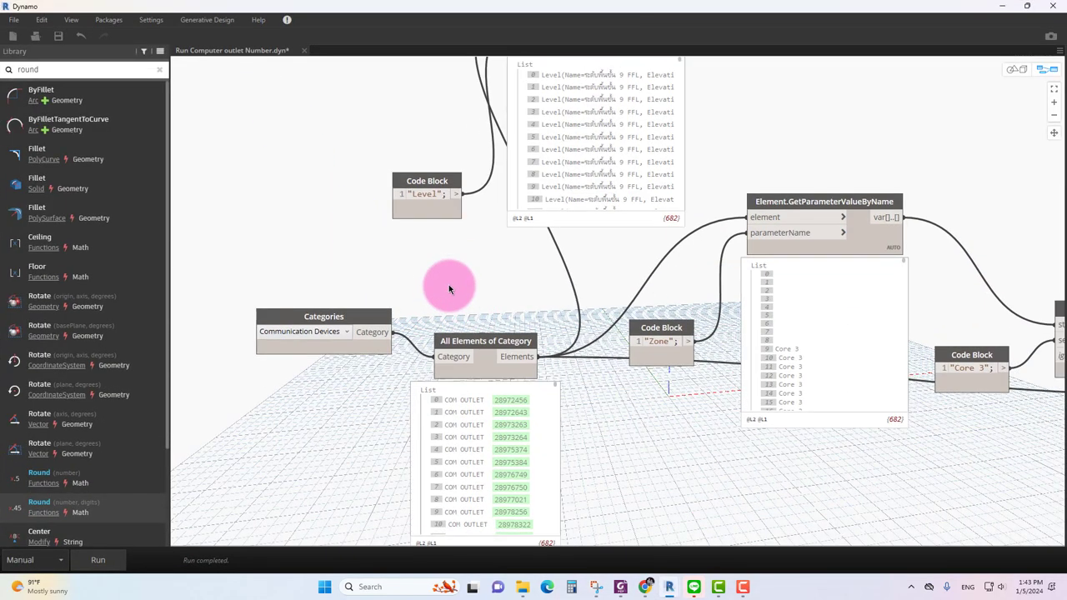
Step: Review the String.Contains, List.FilterByBoolMask, Watch and Element.GetLocation nodes filtering to Core 3
{"action": "scroll", "coordinate": [357, 419], "scroll_direction": "up", "scroll_amount": 1}
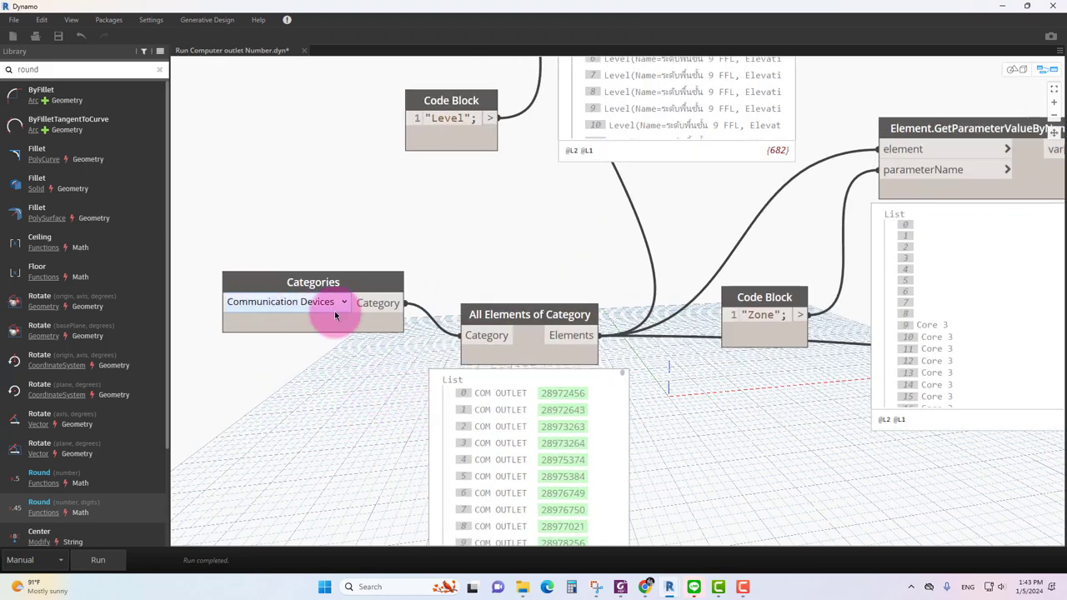
{"action": "scroll", "coordinate": [500, 249], "scroll_direction": "down", "scroll_amount": 1}
{"action": "middle_click_drag", "start_coordinate": [1063, 264], "coordinate": [726, 260]}
{"action": "scroll", "coordinate": [557, 284], "scroll_direction": "up", "scroll_amount": 2}
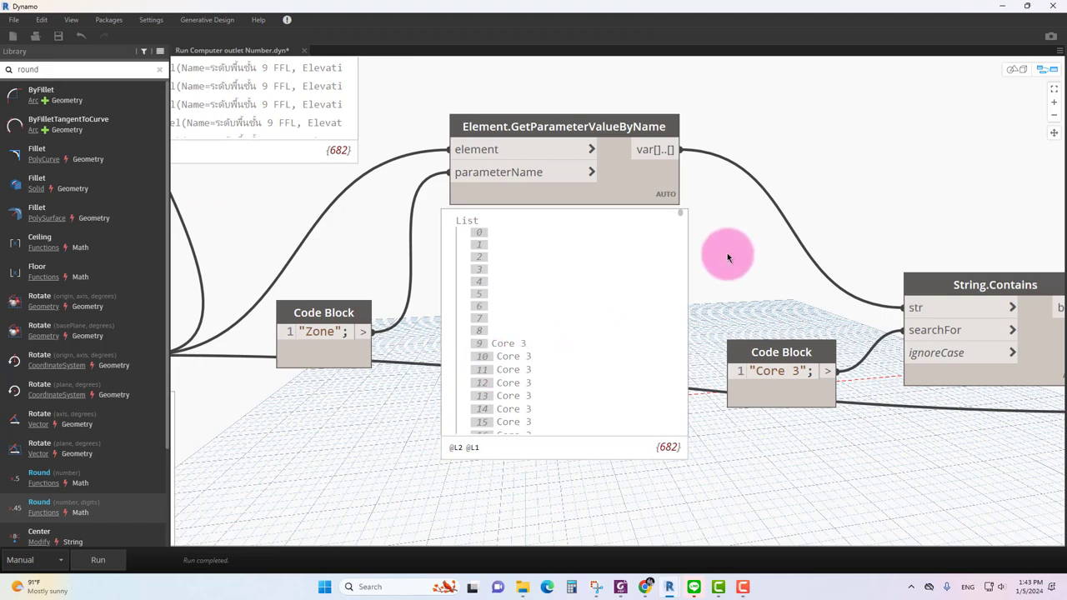
{"action": "scroll", "coordinate": [933, 204], "scroll_direction": "down", "scroll_amount": 3}
{"action": "middle_click_drag", "start_coordinate": [1063, 242], "coordinate": [579, 230]}
{"action": "middle_click_drag", "start_coordinate": [691, 221], "coordinate": [487, 193]}
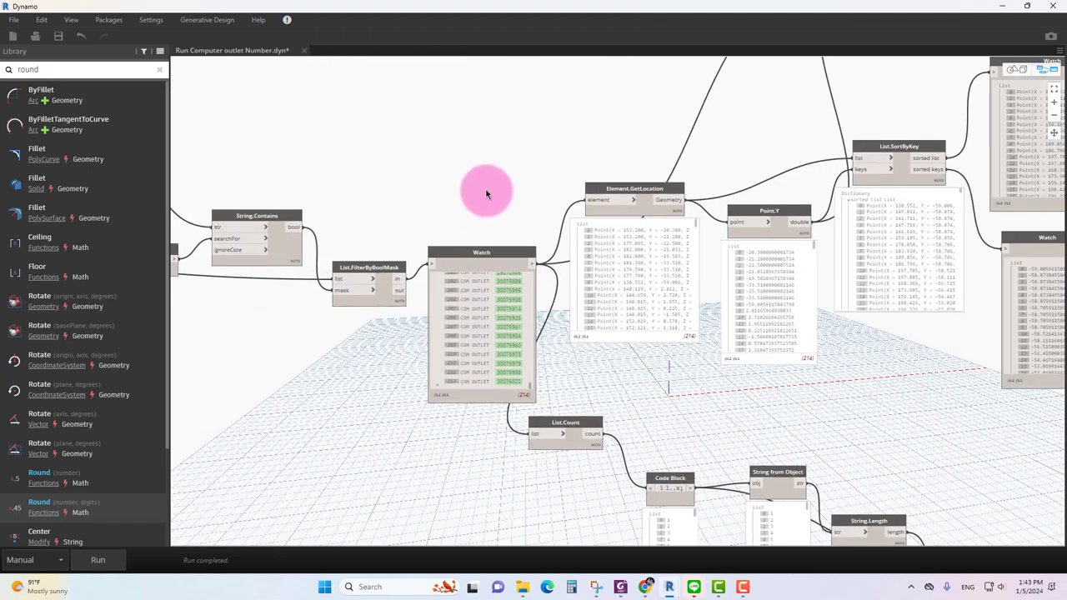
{"action": "scroll", "coordinate": [487, 194], "scroll_direction": "up", "scroll_amount": 2}
{"action": "scroll", "coordinate": [596, 409], "scroll_direction": "down", "scroll_amount": 1}
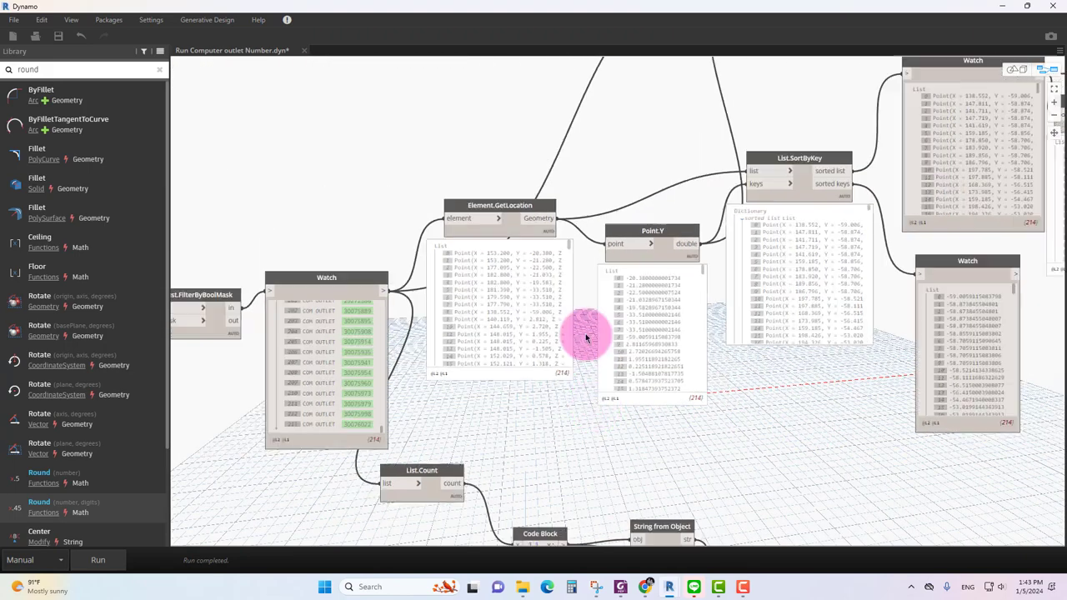
{"action": "middle_click_drag", "start_coordinate": [536, 162], "coordinate": [587, 263]}
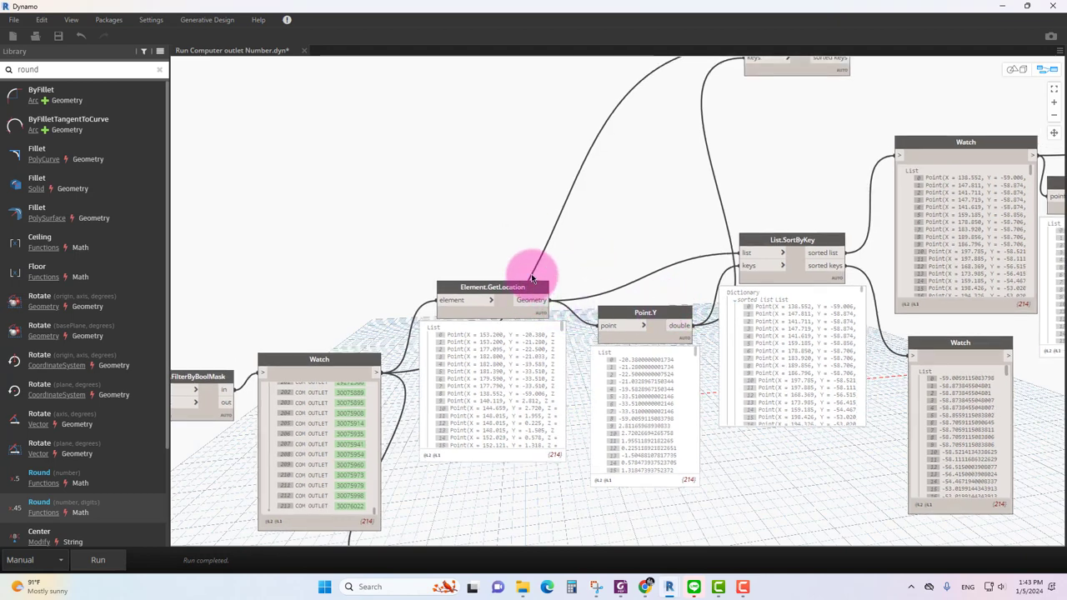
{"action": "left_click_drag", "start_coordinate": [532, 278], "coordinate": [519, 273]}
{"action": "left_click_drag", "start_coordinate": [666, 308], "coordinate": [672, 290]}
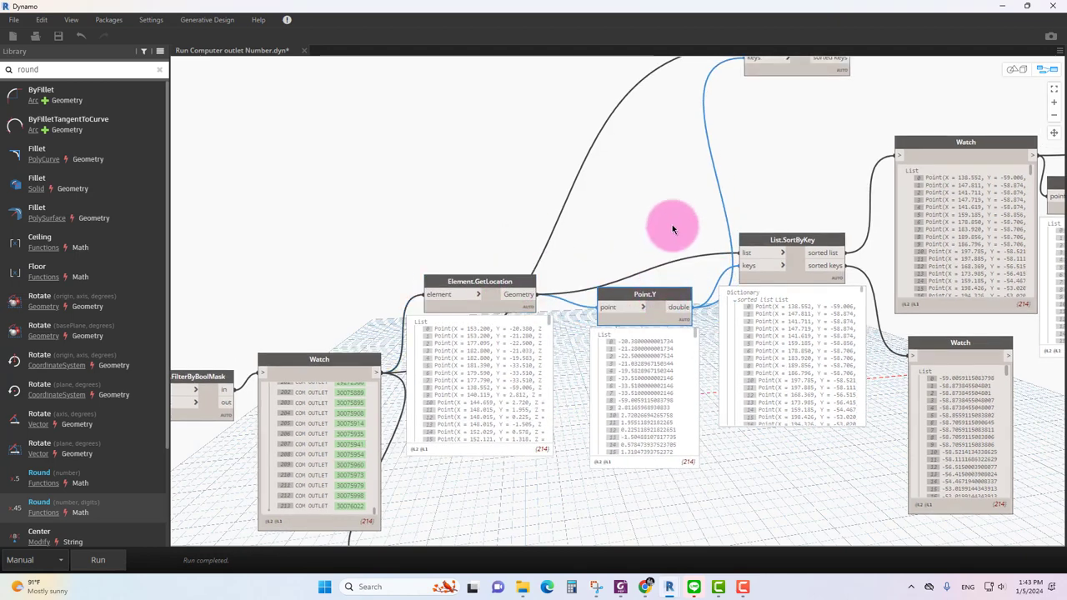
{"action": "middle_click_drag", "start_coordinate": [654, 221], "coordinate": [584, 298]}
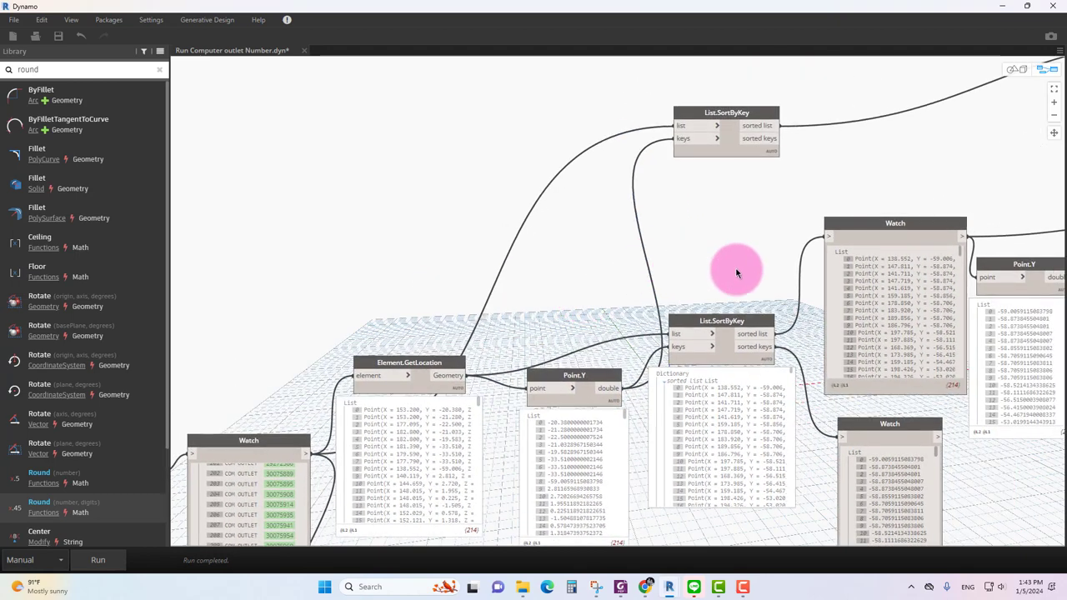
{"action": "middle_click_drag", "start_coordinate": [654, 250], "coordinate": [663, 280]}
{"action": "scroll", "coordinate": [616, 251], "scroll_direction": "up", "scroll_amount": 2}
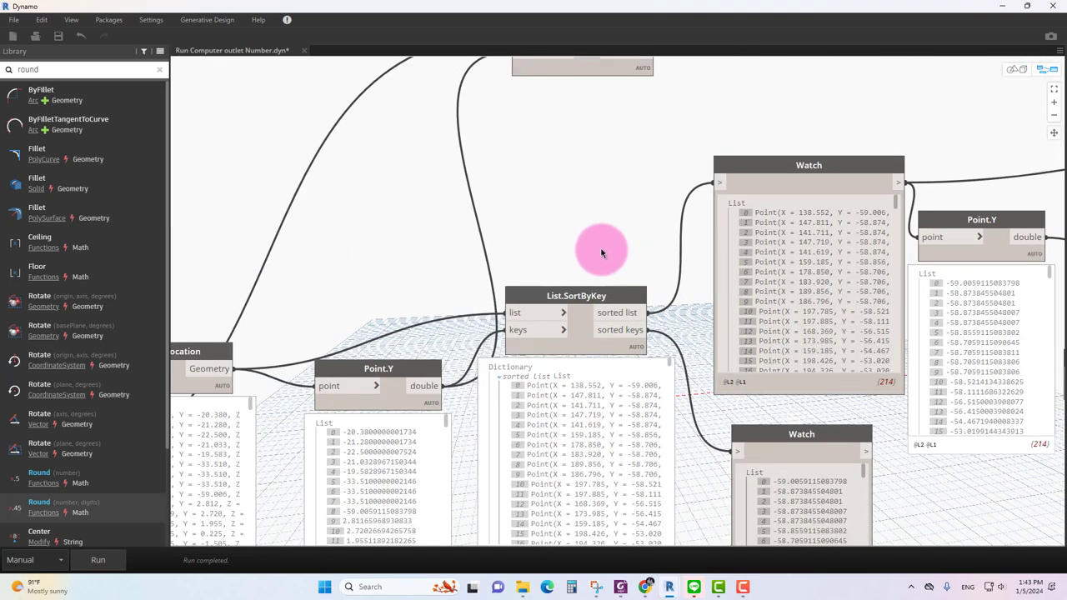
{"action": "scroll", "coordinate": [577, 243], "scroll_direction": "down", "scroll_amount": 2}
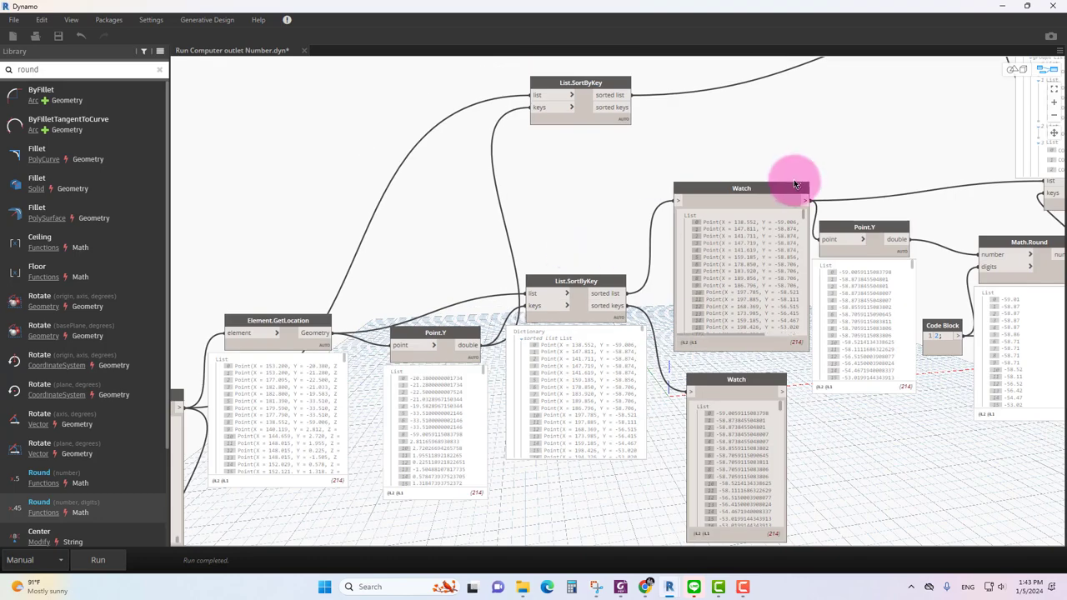
{"action": "mouse_move", "coordinate": [859, 170]}
{"action": "middle_mouse_down"}
{"action": "mouse_move", "coordinate": [753, 206]}
{"action": "mouse_move", "coordinate": [827, 150]}
{"action": "middle_mouse_up"}
{"action": "scroll", "coordinate": [753, 207], "scroll_direction": "down", "scroll_amount": 1}
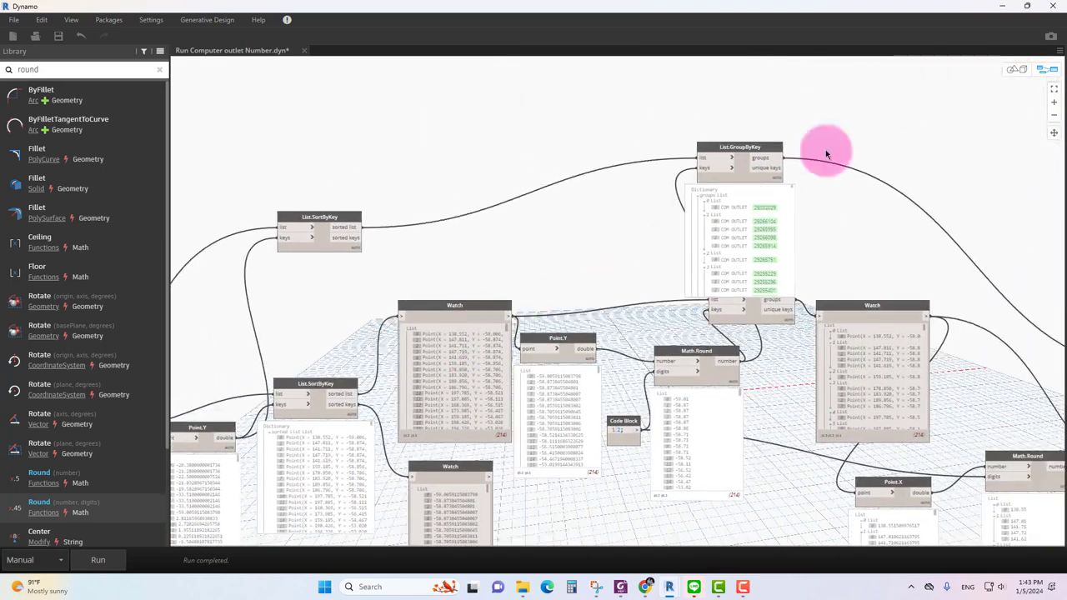
{"action": "scroll", "coordinate": [748, 148], "scroll_direction": "up", "scroll_amount": 2}
{"action": "left_click", "coordinate": [757, 143]}
{"action": "left_click", "coordinate": [873, 259]}
{"action": "middle_click_drag", "start_coordinate": [875, 262], "coordinate": [703, 171]}
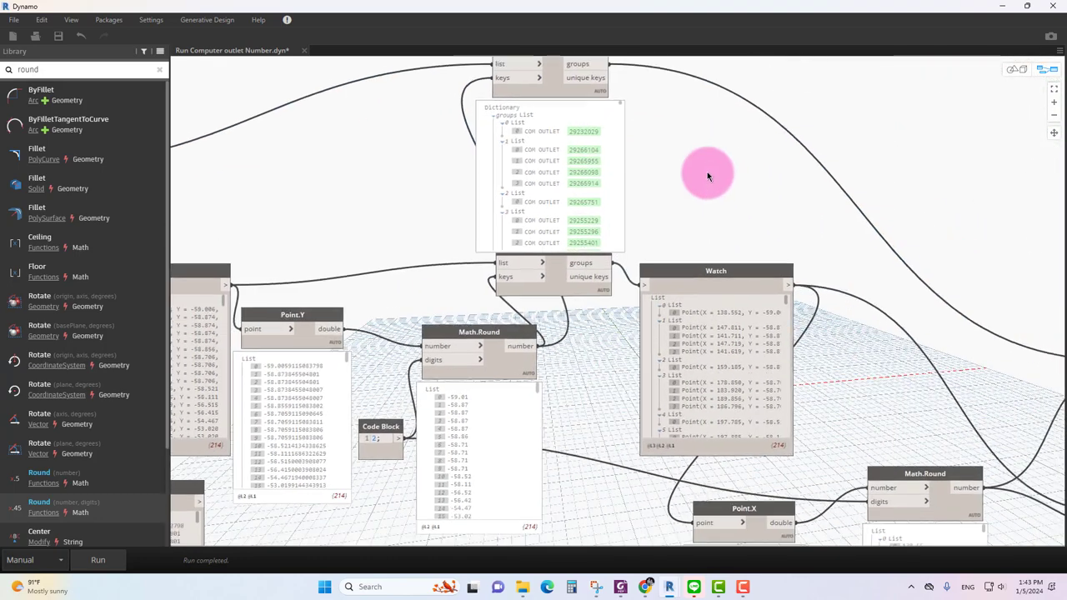
{"action": "middle_click_drag", "start_coordinate": [773, 470], "coordinate": [654, 429]}
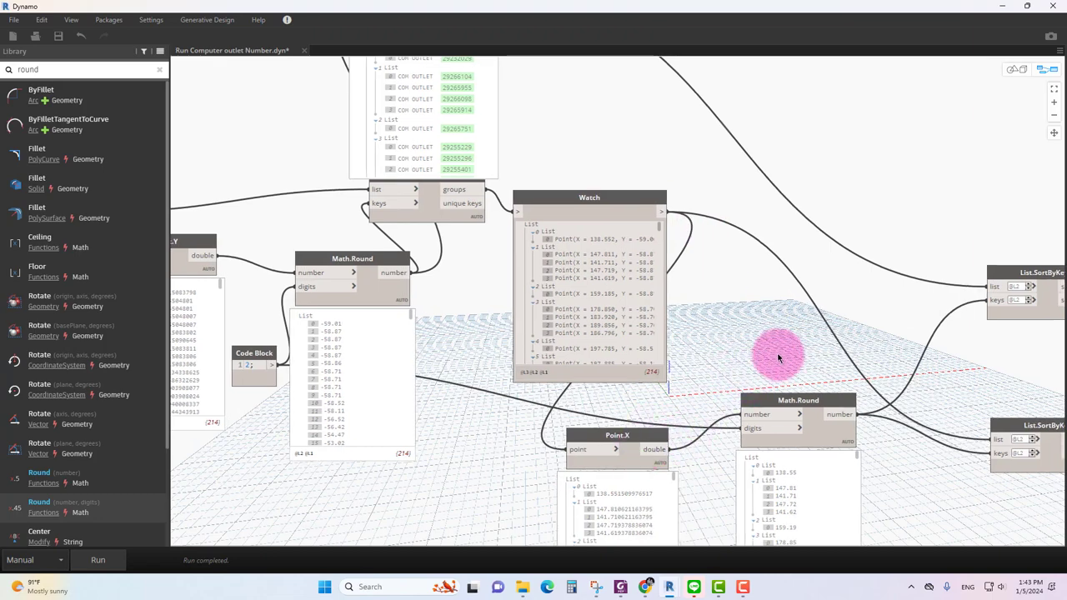
{"action": "scroll", "coordinate": [778, 356], "scroll_direction": "down", "scroll_amount": 1}
{"action": "scroll", "coordinate": [775, 354], "scroll_direction": "down", "scroll_amount": 2}
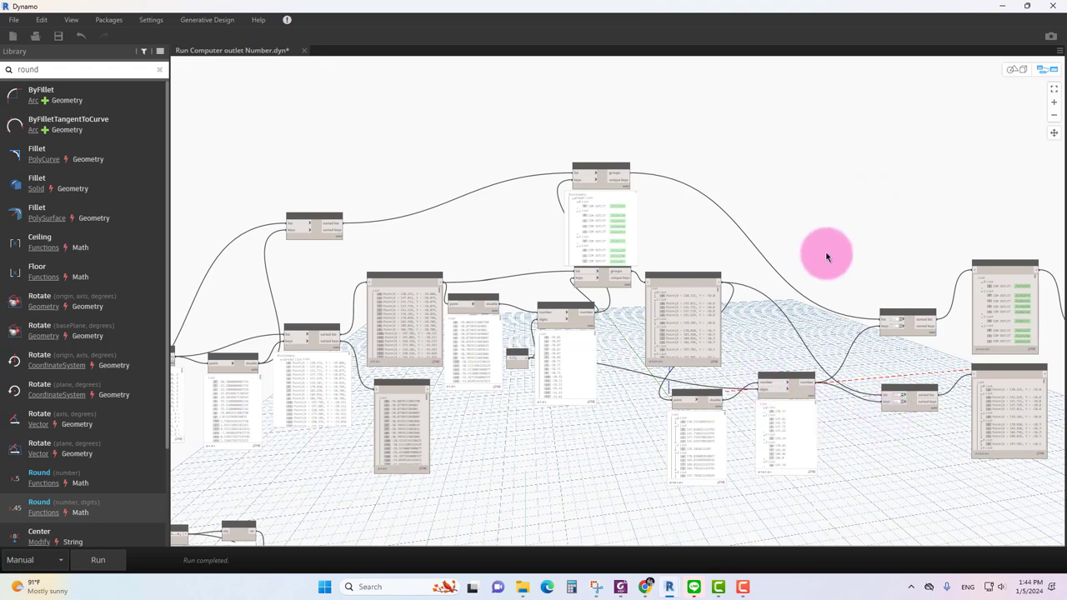
{"action": "scroll", "coordinate": [869, 376], "scroll_direction": "up", "scroll_amount": 2}
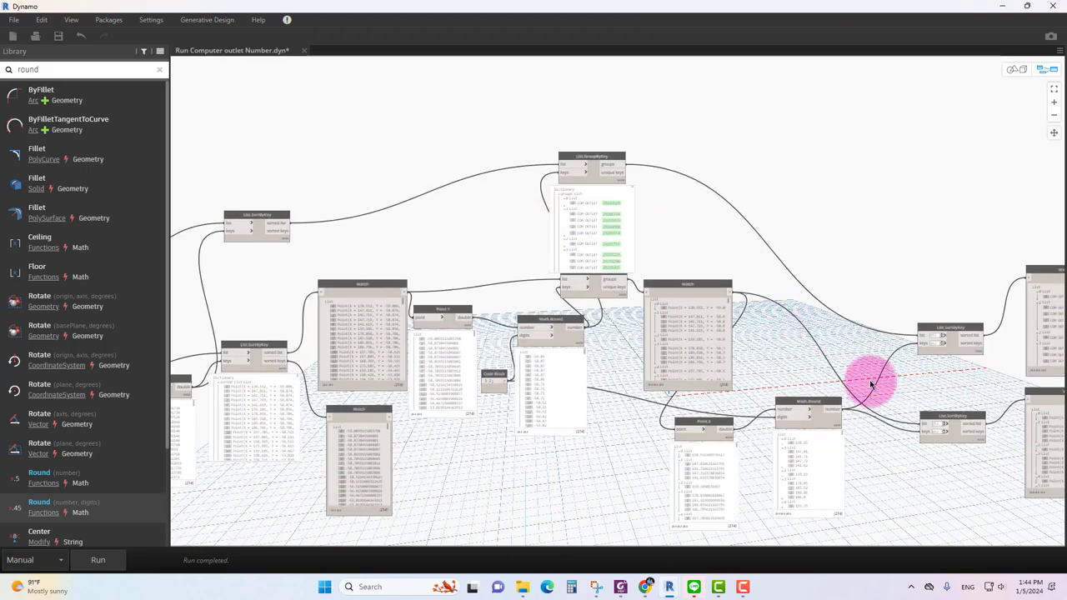
{"action": "scroll", "coordinate": [692, 338], "scroll_direction": "down", "scroll_amount": 2}
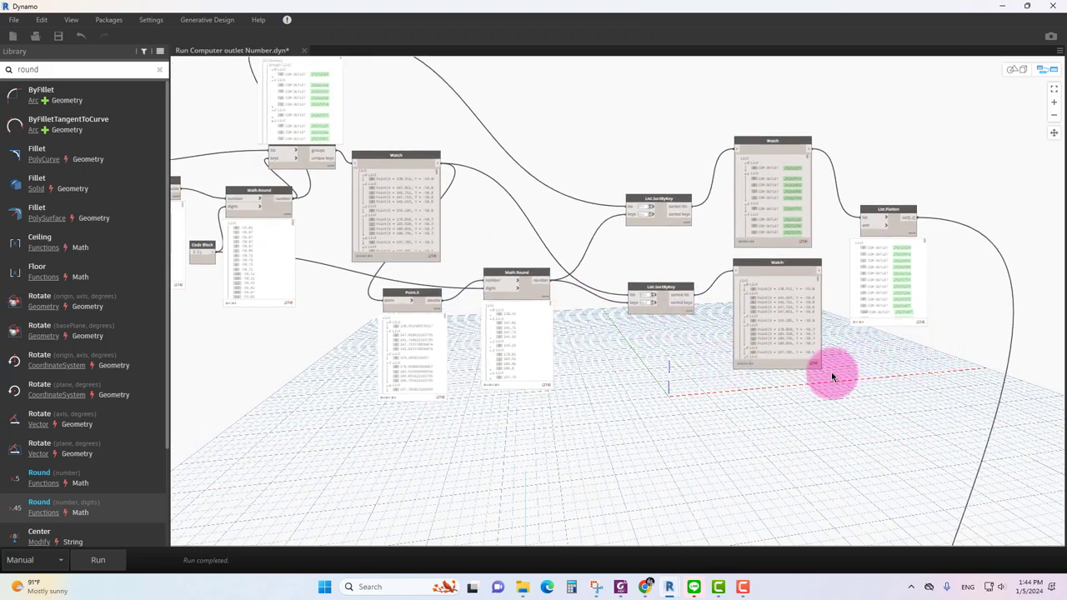
{"action": "scroll", "coordinate": [650, 401], "scroll_direction": "down", "scroll_amount": 3}
{"action": "middle_click_drag", "start_coordinate": [709, 315], "coordinate": [802, 195]}
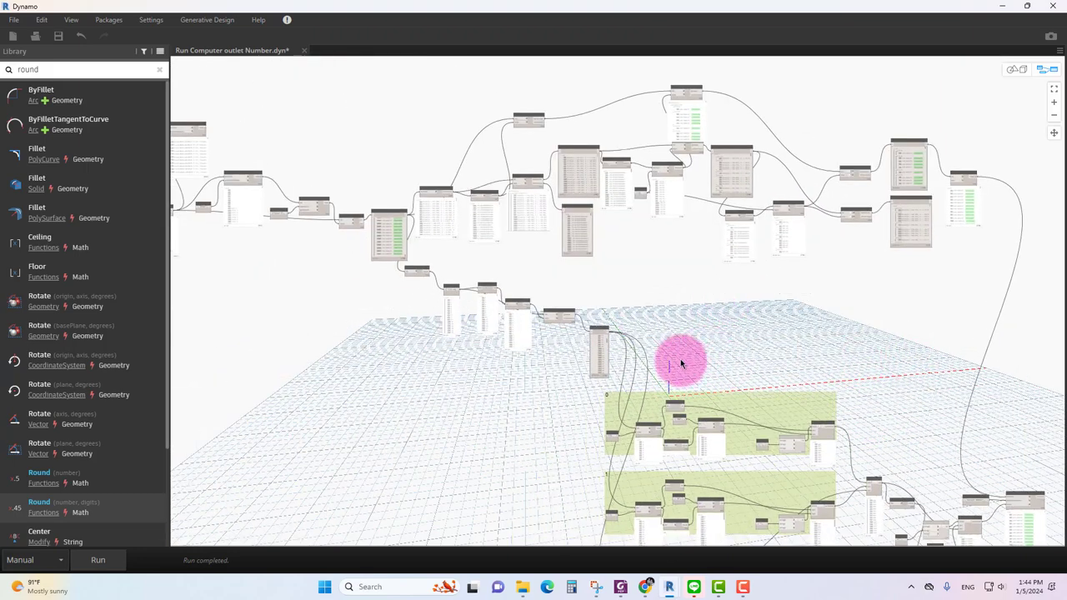
{"action": "scroll", "coordinate": [567, 417], "scroll_direction": "up", "scroll_amount": 1}
{"action": "scroll", "coordinate": [408, 258], "scroll_direction": "up", "scroll_amount": 1}
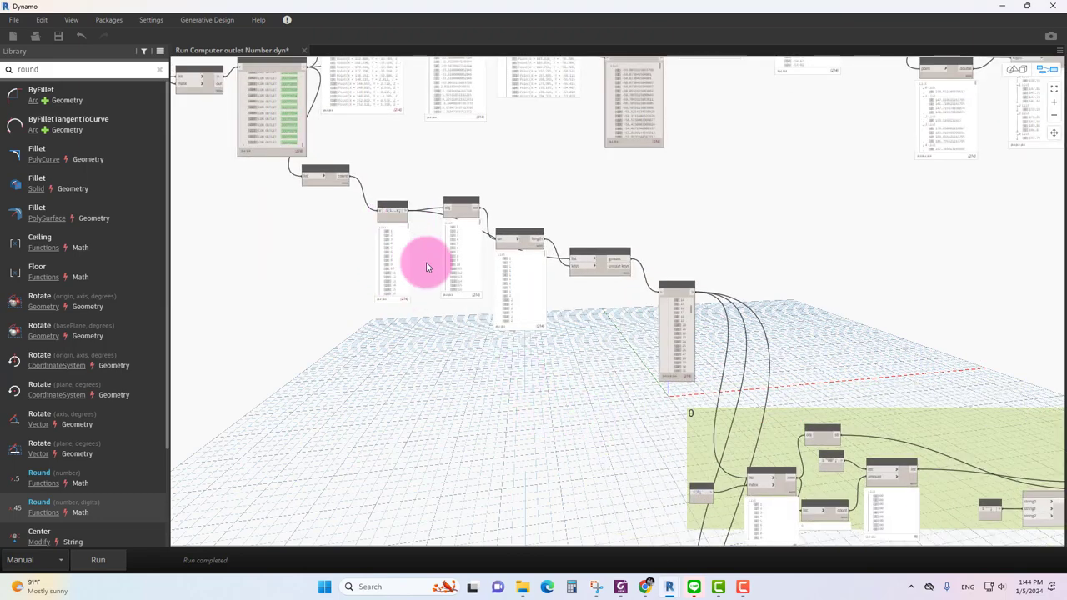
{"action": "scroll", "coordinate": [427, 267], "scroll_direction": "up", "scroll_amount": 2}
{"action": "scroll", "coordinate": [426, 266], "scroll_direction": "up", "scroll_amount": 1}
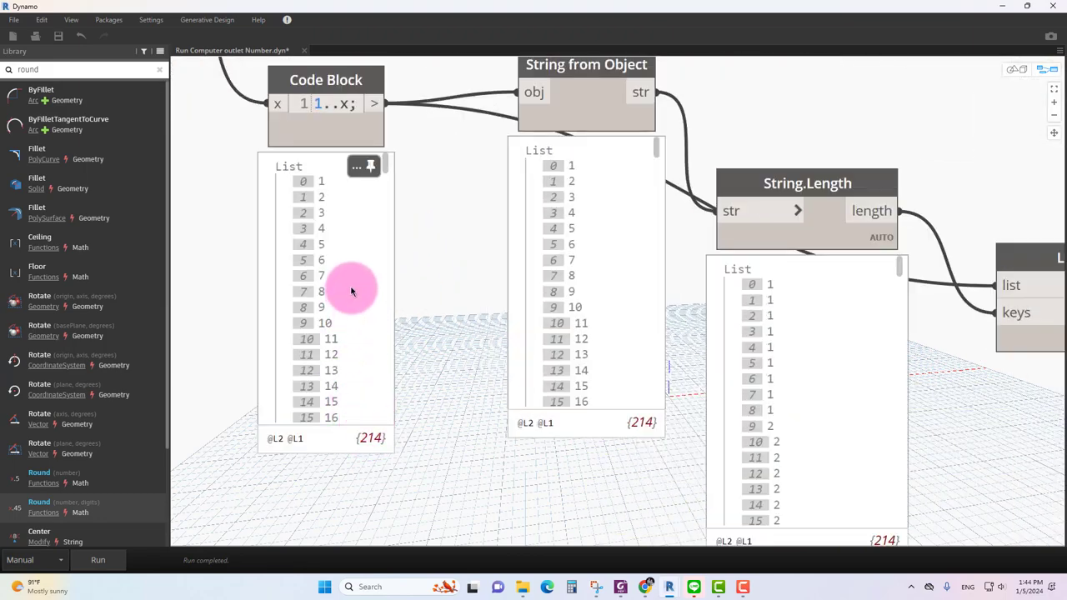
{"action": "scroll", "coordinate": [346, 239], "scroll_direction": "down", "scroll_amount": 1}
{"action": "scroll", "coordinate": [334, 221], "scroll_direction": "up", "scroll_amount": 1}
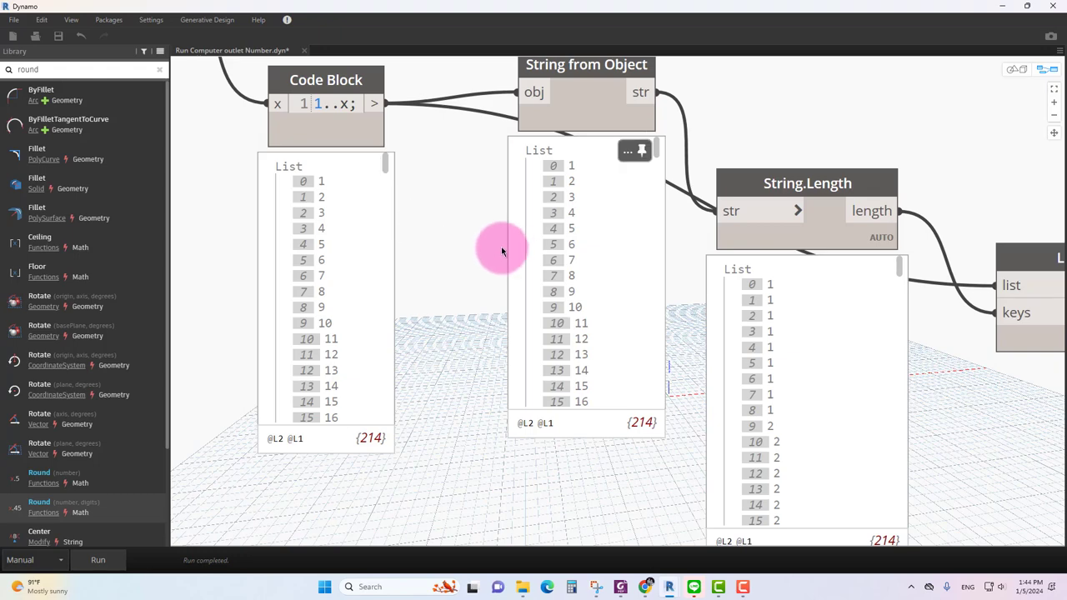
{"action": "scroll", "coordinate": [502, 251], "scroll_direction": "down", "scroll_amount": 1}
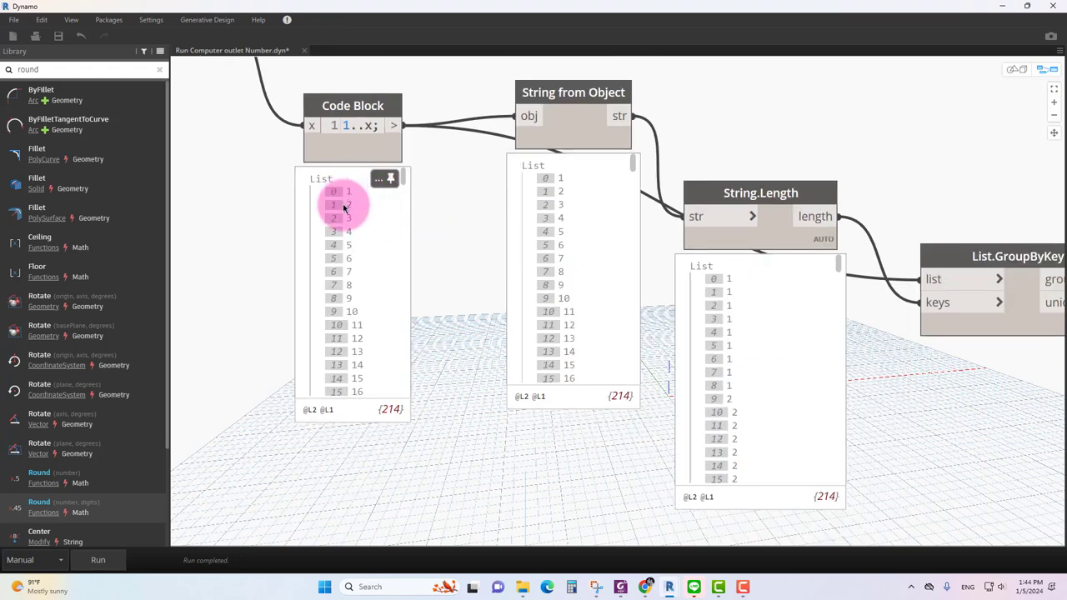
{"action": "scroll", "coordinate": [351, 315], "scroll_direction": "down", "scroll_amount": 1}
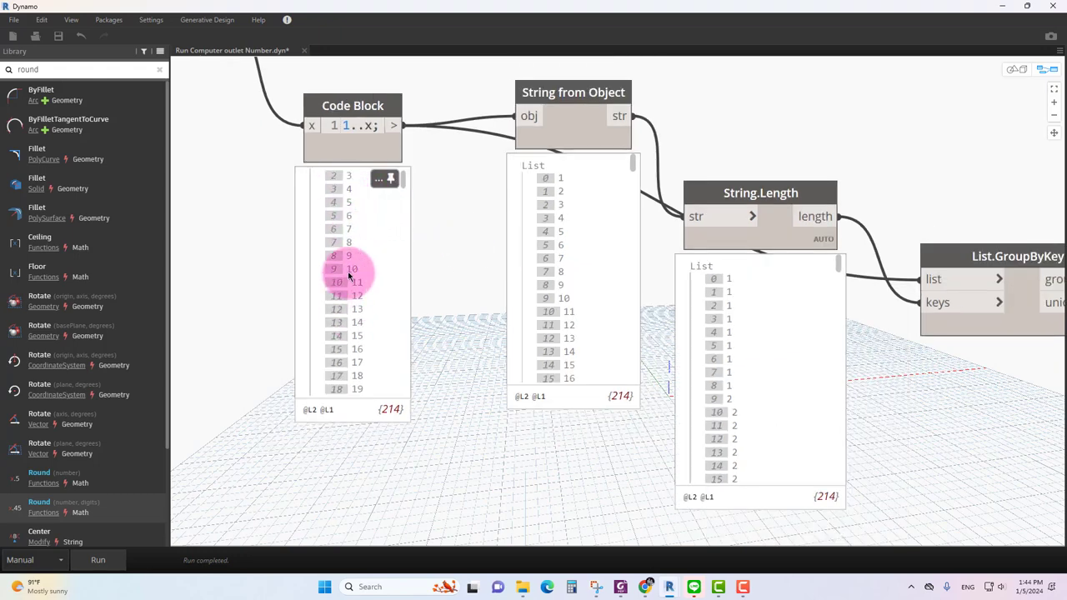
{"action": "scroll", "coordinate": [357, 287], "scroll_direction": "down", "scroll_amount": 2}
{"action": "scroll", "coordinate": [436, 281], "scroll_direction": "down", "scroll_amount": 3}
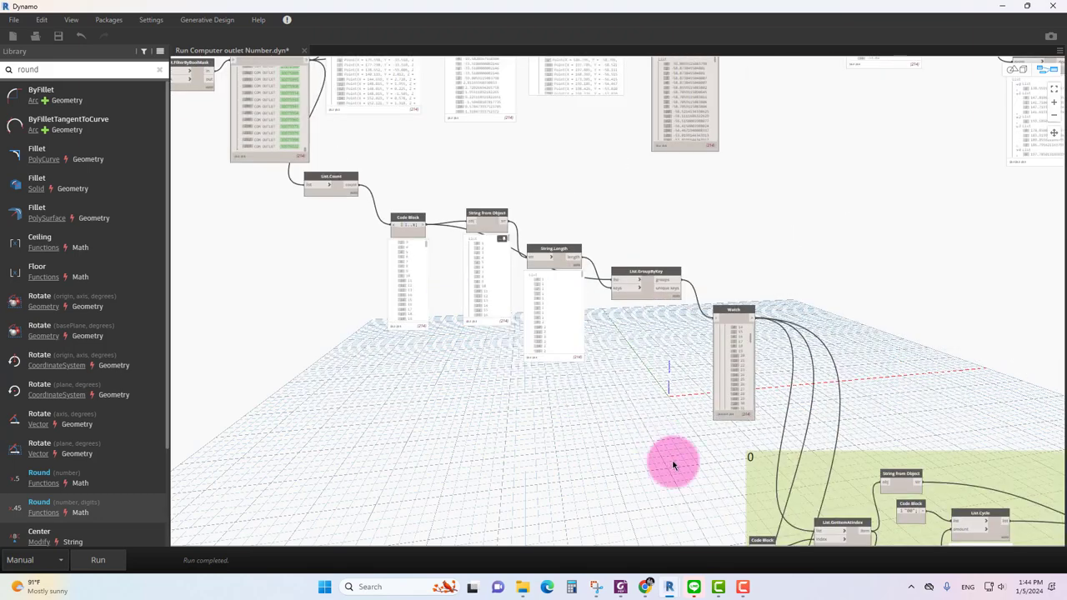
{"action": "scroll", "coordinate": [372, 231], "scroll_direction": "up", "scroll_amount": 1}
{"action": "scroll", "coordinate": [755, 183], "scroll_direction": "up", "scroll_amount": 2}
{"action": "scroll", "coordinate": [712, 191], "scroll_direction": "up", "scroll_amount": 2}
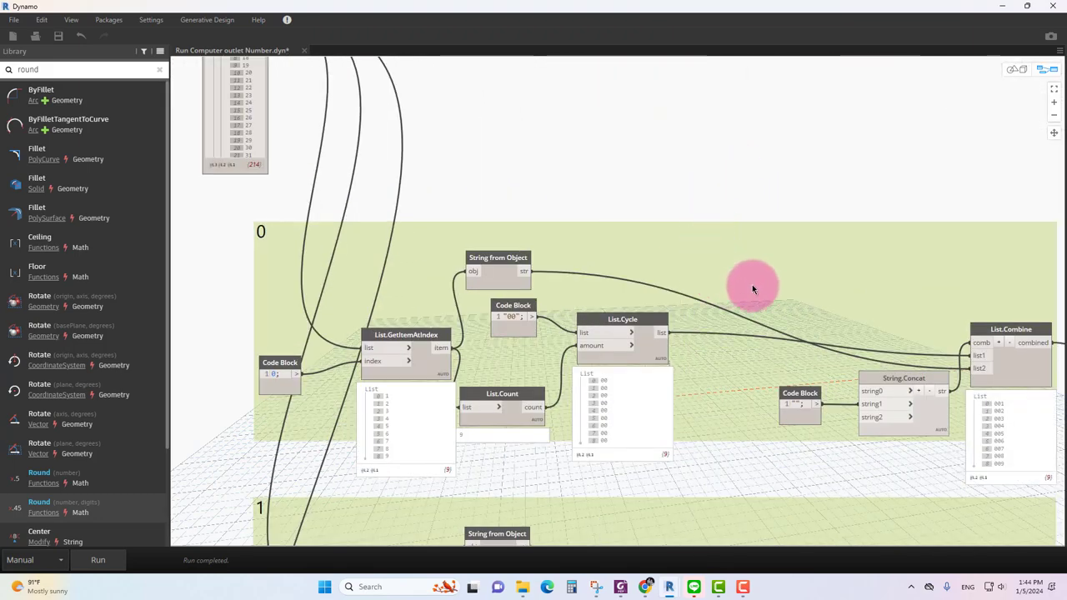
{"action": "left_click", "coordinate": [292, 245]}
{"action": "left_click", "coordinate": [674, 159]}
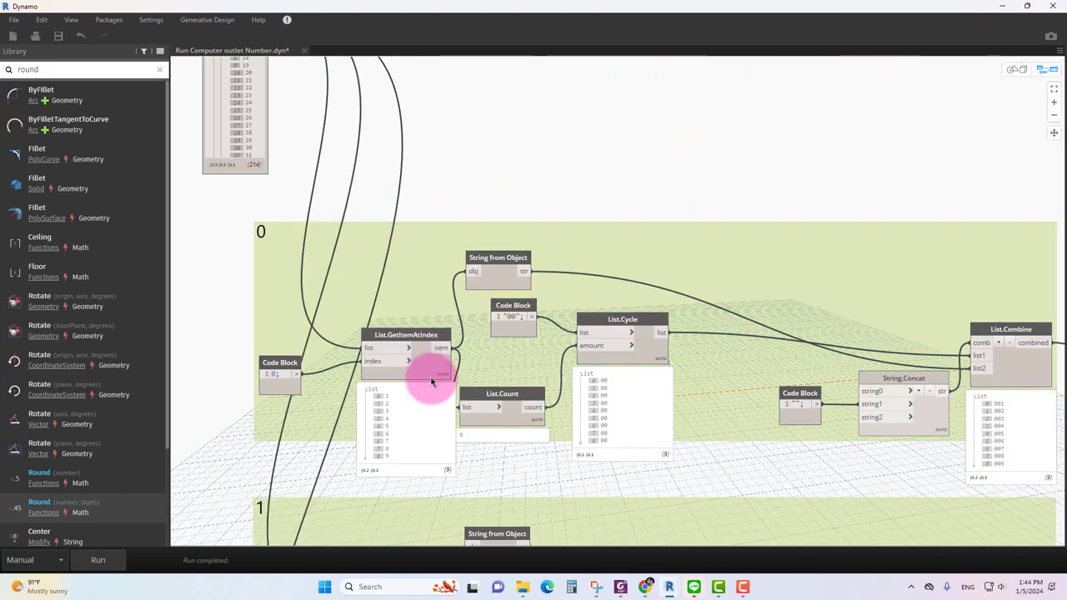
{"action": "scroll", "coordinate": [464, 491], "scroll_direction": "up", "scroll_amount": 2}
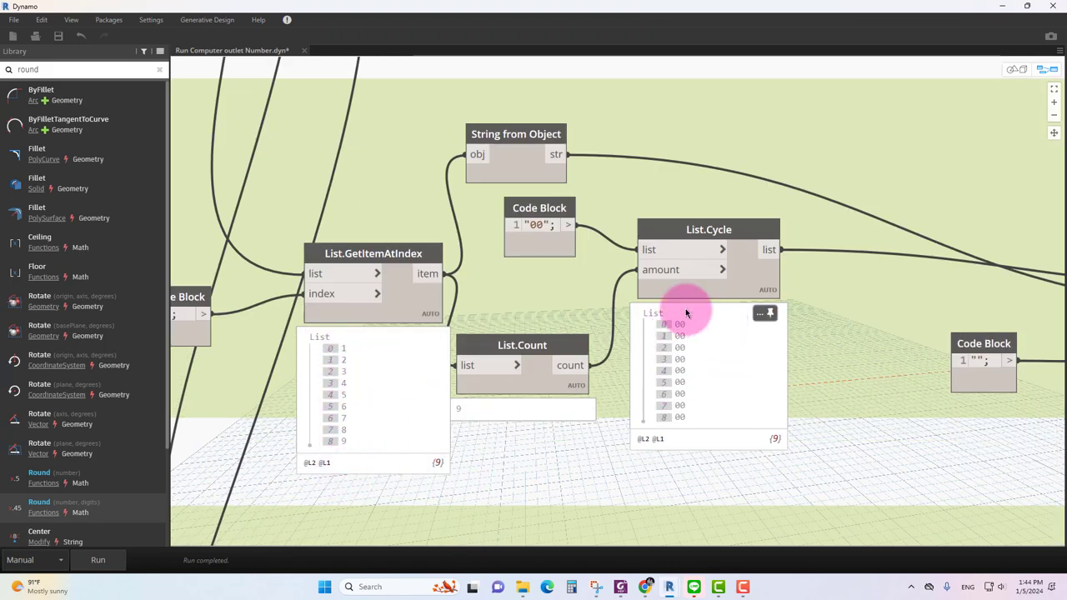
{"action": "scroll", "coordinate": [828, 372], "scroll_direction": "down", "scroll_amount": 3}
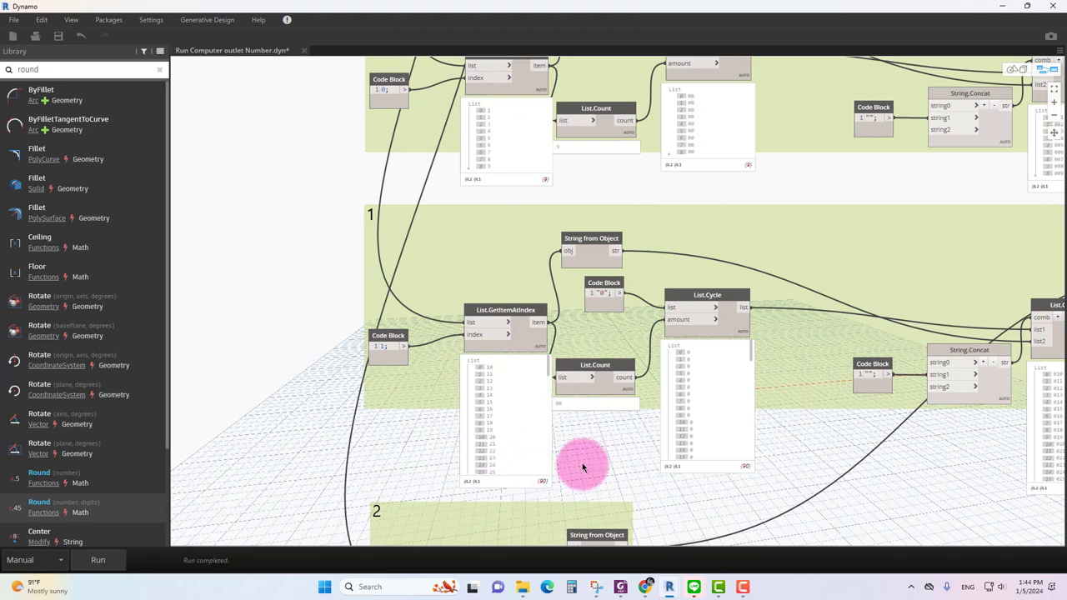
{"action": "scroll", "coordinate": [583, 465], "scroll_direction": "up", "scroll_amount": 3}
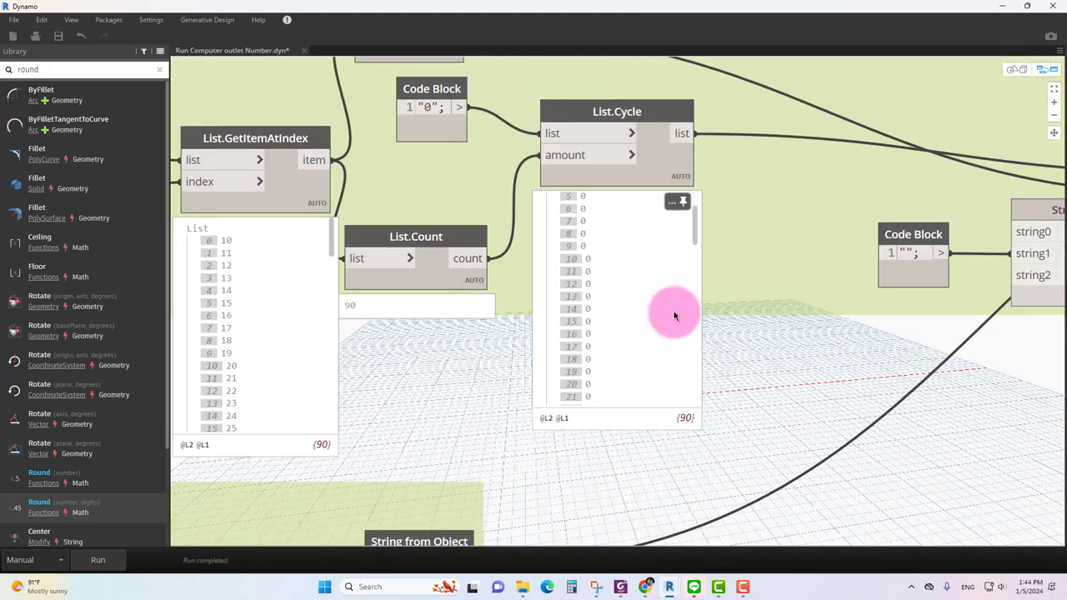
{"action": "scroll", "coordinate": [538, 378], "scroll_direction": "down", "scroll_amount": 2}
{"action": "middle_click_drag", "start_coordinate": [882, 395], "coordinate": [891, 286]}
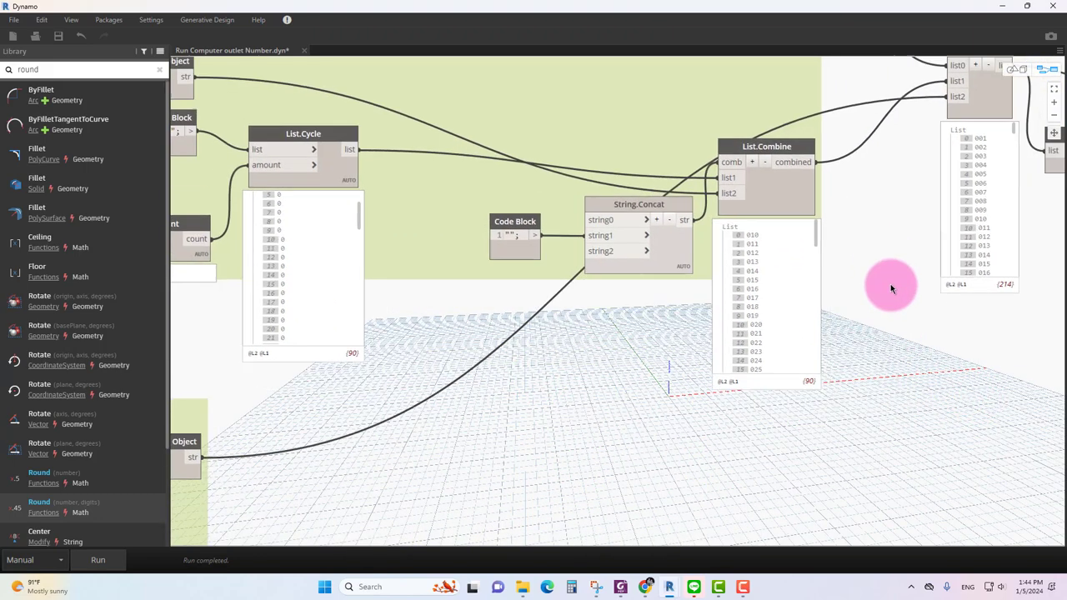
{"action": "middle_click_drag", "start_coordinate": [425, 453], "coordinate": [508, 488]}
{"action": "middle_click_drag", "start_coordinate": [553, 261], "coordinate": [573, 349]}
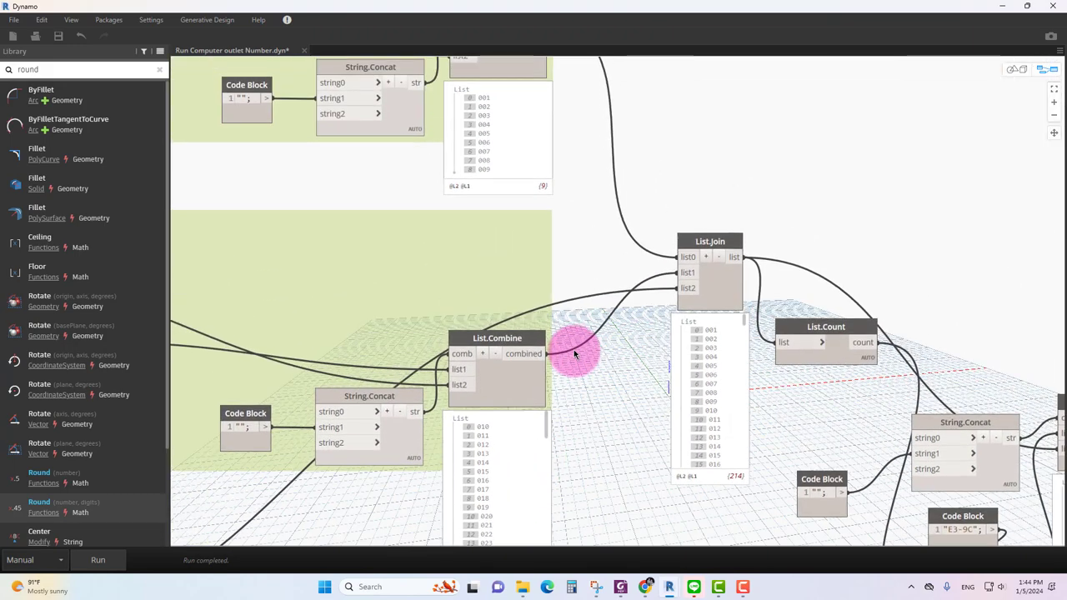
{"action": "scroll", "coordinate": [808, 392], "scroll_direction": "up", "scroll_amount": 3}
{"action": "scroll", "coordinate": [673, 367], "scroll_direction": "down", "scroll_amount": 2}
{"action": "scroll", "coordinate": [673, 368], "scroll_direction": "down", "scroll_amount": 7}
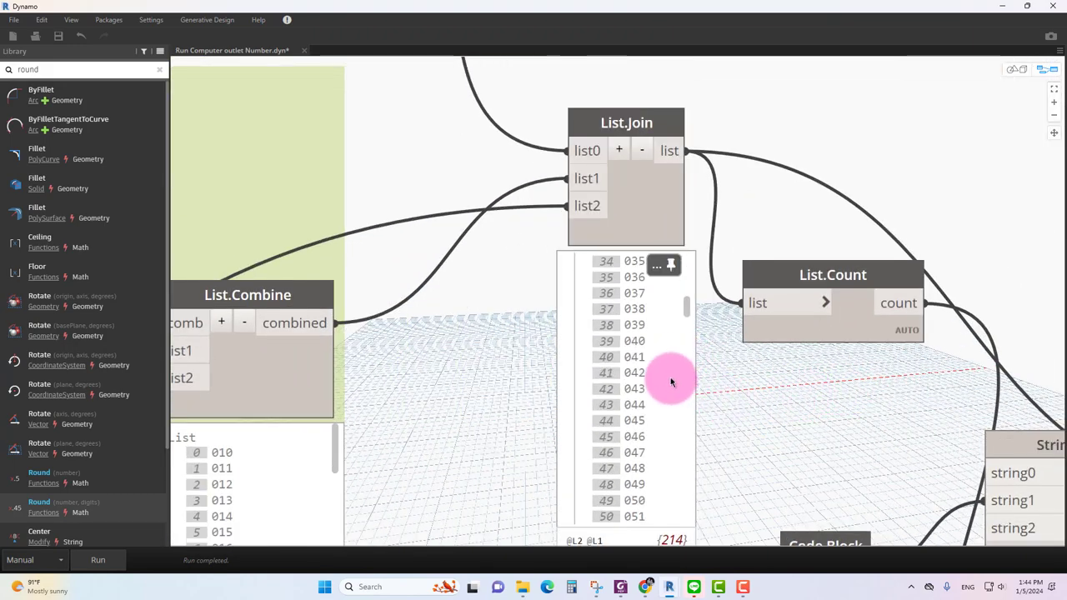
{"action": "scroll", "coordinate": [672, 376], "scroll_direction": "down", "scroll_amount": 3}
{"action": "left_click_drag", "start_coordinate": [688, 322], "coordinate": [687, 388]}
{"action": "scroll", "coordinate": [687, 388], "scroll_direction": "down", "scroll_amount": 3}
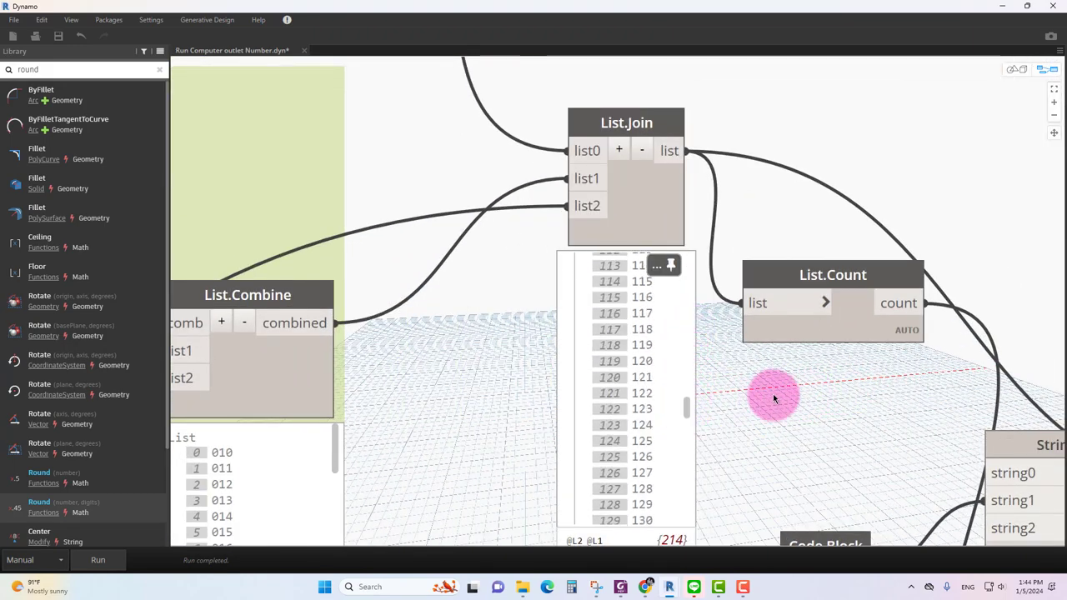
{"action": "scroll", "coordinate": [773, 392], "scroll_direction": "up", "scroll_amount": 2}
{"action": "middle_click_drag", "start_coordinate": [827, 411], "coordinate": [476, 184]}
{"action": "scroll", "coordinate": [476, 184], "scroll_direction": "down", "scroll_amount": 2}
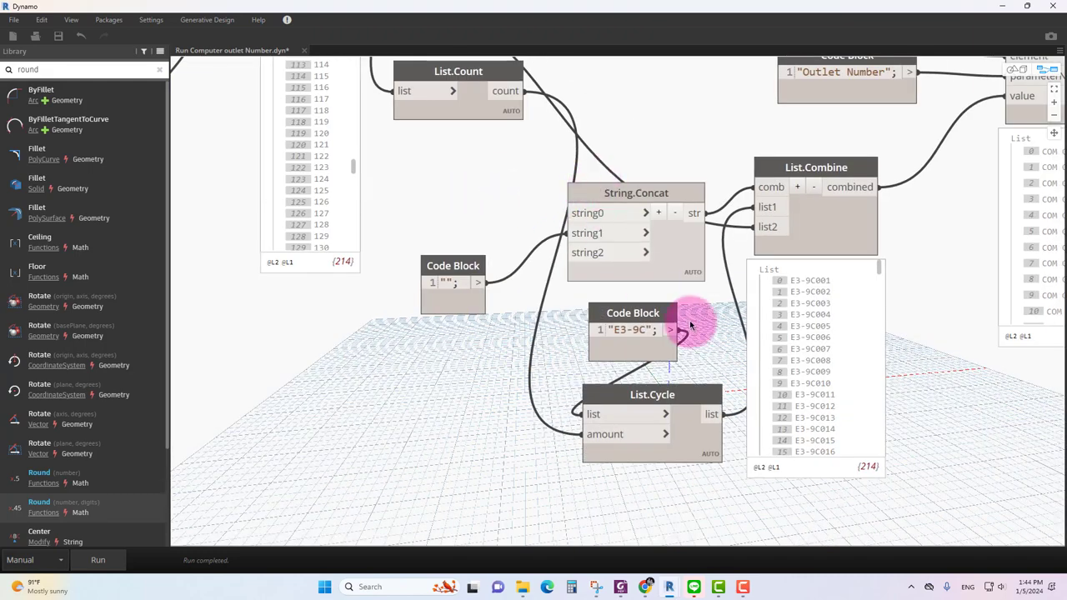
{"action": "scroll", "coordinate": [689, 321], "scroll_direction": "up", "scroll_amount": 2}
{"action": "middle_click_drag", "start_coordinate": [708, 334], "coordinate": [538, 268]}
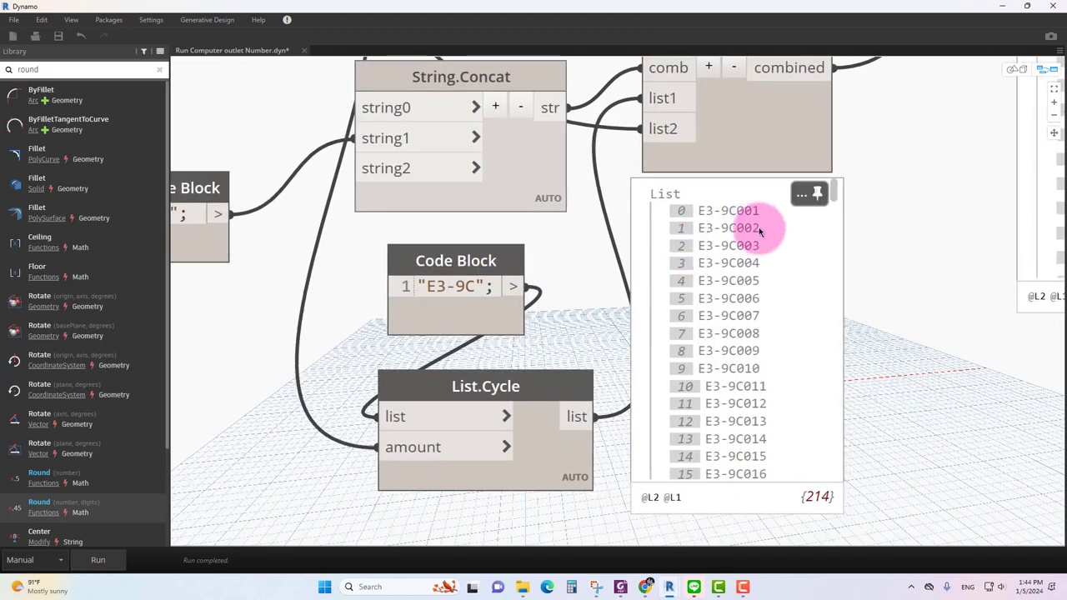
{"action": "scroll", "coordinate": [771, 258], "scroll_direction": "down", "scroll_amount": 1}
{"action": "scroll", "coordinate": [773, 326], "scroll_direction": "down", "scroll_amount": 4}
{"action": "scroll", "coordinate": [757, 334], "scroll_direction": "down", "scroll_amount": 5}
{"action": "scroll", "coordinate": [763, 332], "scroll_direction": "down", "scroll_amount": 2}
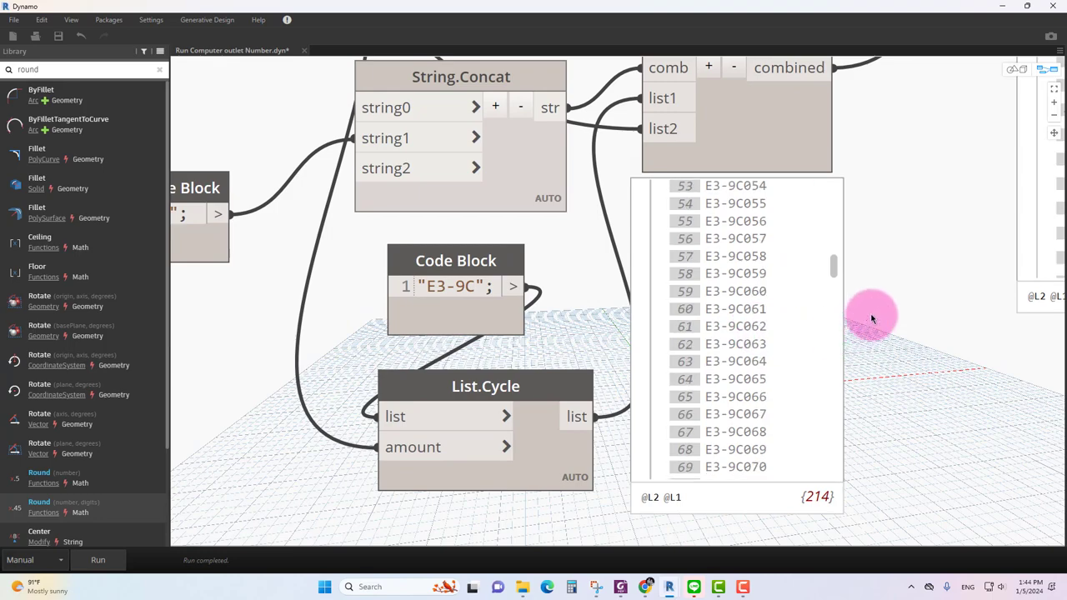
{"action": "scroll", "coordinate": [884, 301], "scroll_direction": "down", "scroll_amount": 5}
{"action": "scroll", "coordinate": [734, 340], "scroll_direction": "up", "scroll_amount": 2}
{"action": "scroll", "coordinate": [807, 319], "scroll_direction": "up", "scroll_amount": 2}
Step: Select the Outlet Number code block and run the graph, writing padded E3-9C numbers to 214 outlets
{"action": "scroll", "coordinate": [806, 318], "scroll_direction": "up", "scroll_amount": 3}
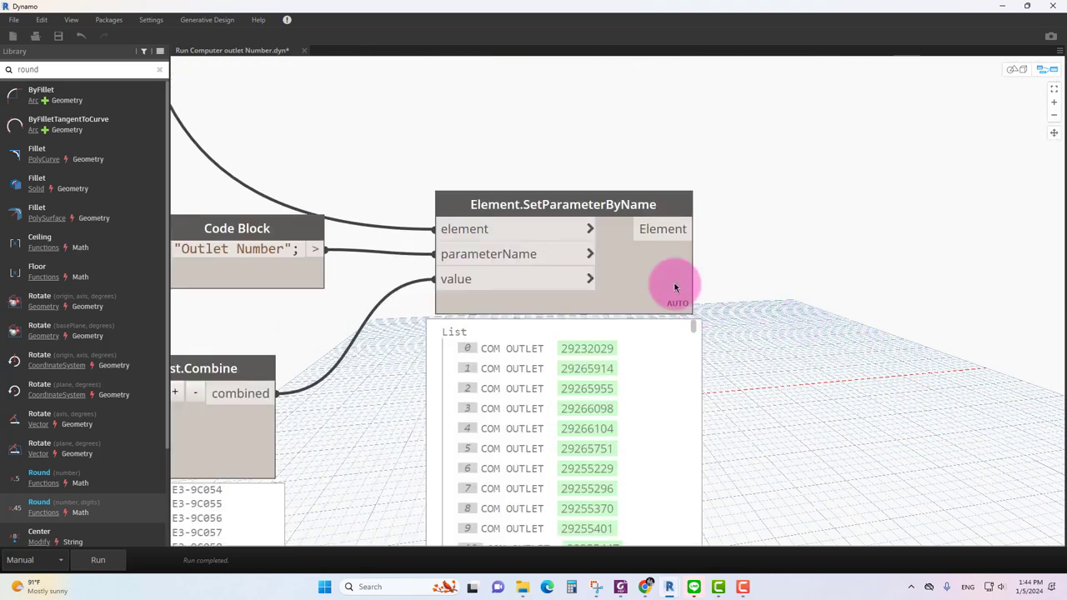
{"action": "left_click_drag", "start_coordinate": [695, 281], "coordinate": [775, 281]}
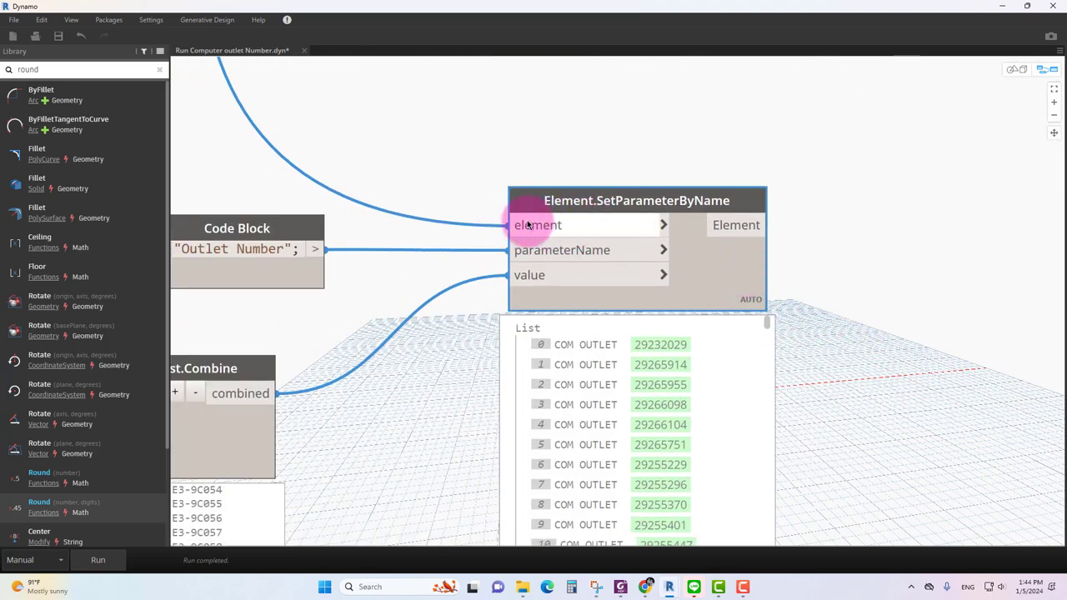
{"action": "left_click", "coordinate": [489, 161]}
{"action": "scroll", "coordinate": [467, 156], "scroll_direction": "down", "scroll_amount": 2}
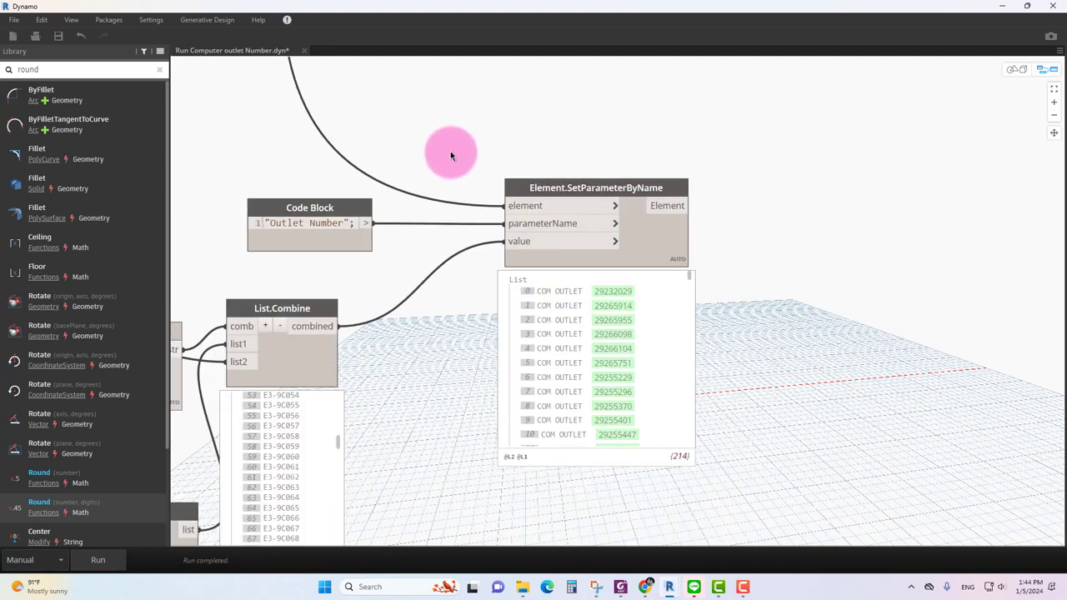
{"action": "scroll", "coordinate": [474, 166], "scroll_direction": "up", "scroll_amount": 2}
{"action": "scroll", "coordinate": [409, 223], "scroll_direction": "up", "scroll_amount": 2}
{"action": "left_click", "coordinate": [454, 236]}
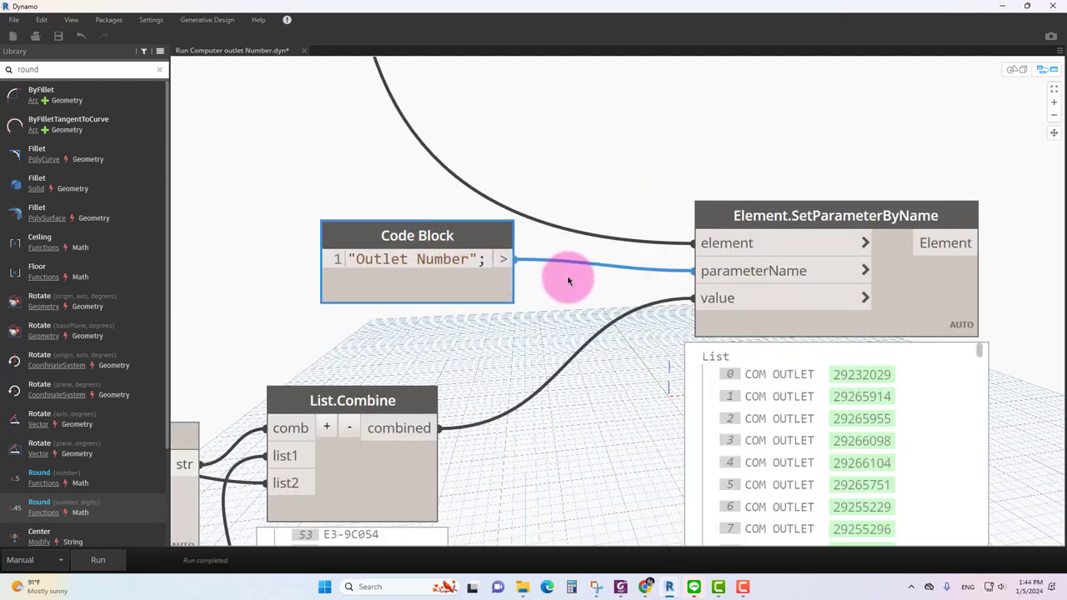
{"action": "middle_click_drag", "start_coordinate": [614, 383], "coordinate": [614, 286]}
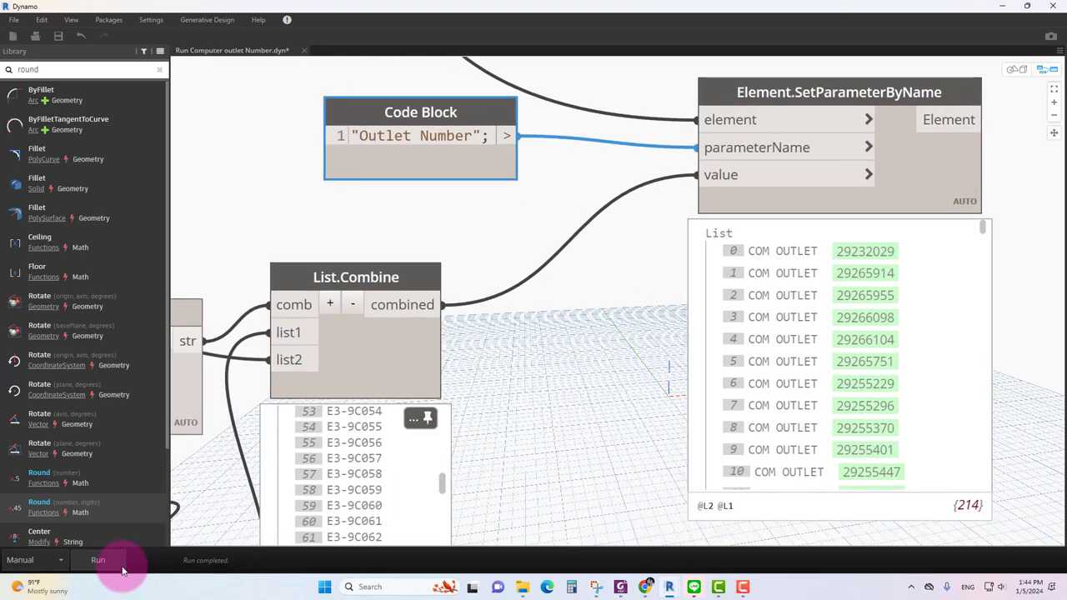
{"action": "left_click", "coordinate": [94, 563]}
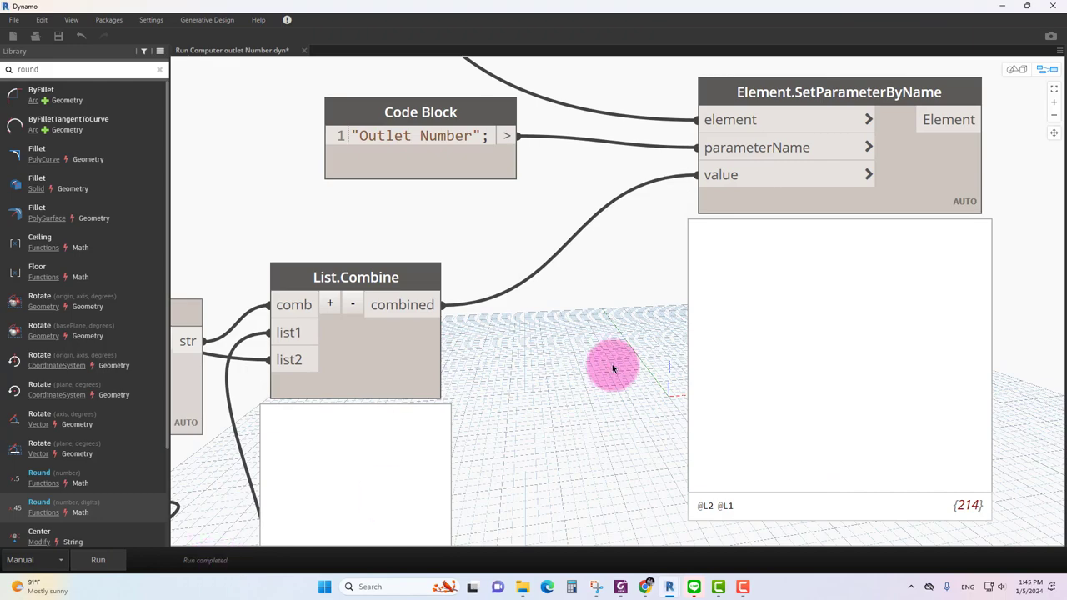
Step: Return to Revit and confirm a COM OUTLET's Outlet Number is now E3-9C176
{"action": "left_click", "coordinate": [1001, 13]}
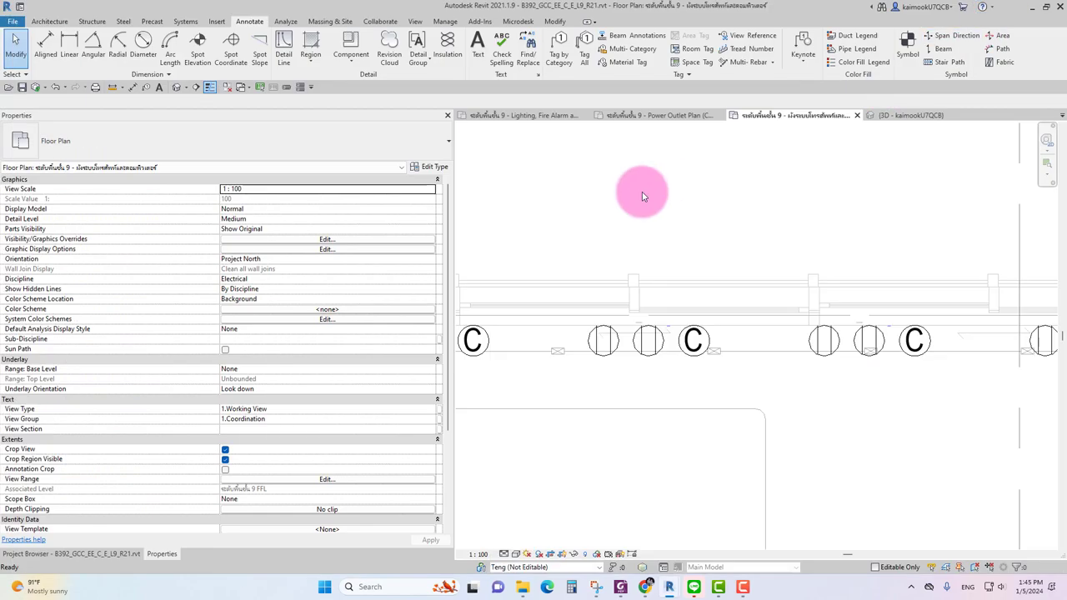
{"action": "left_click", "coordinate": [691, 337]}
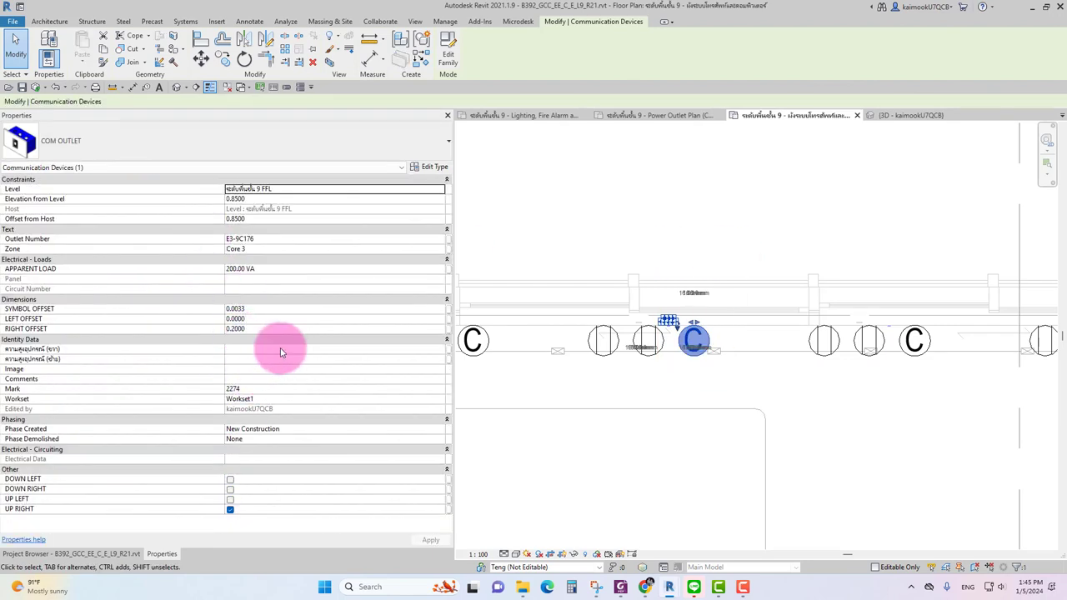
{"action": "left_click", "coordinate": [271, 244]}
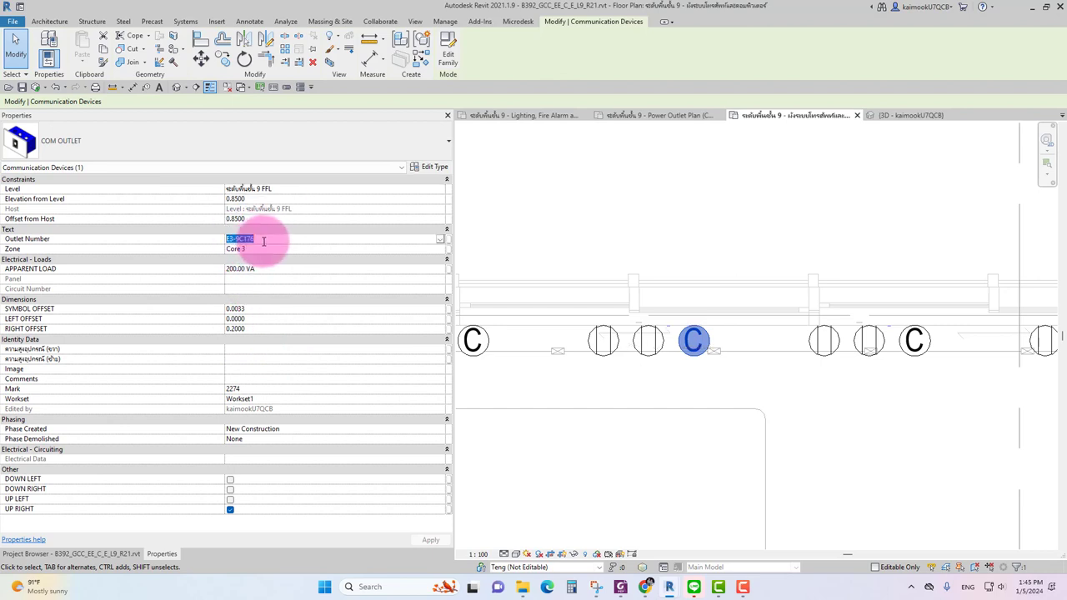
{"action": "left_click", "coordinate": [728, 210]}
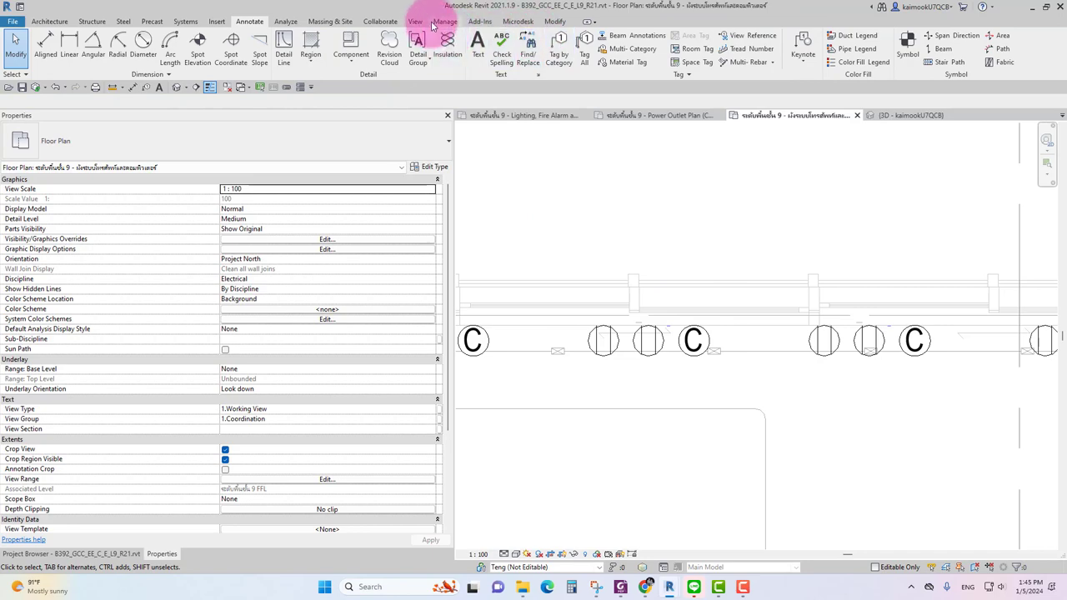
Step: Load the saved 'com outlet 1' selection of the 214 COM OUTLET devices
{"action": "left_click", "coordinate": [445, 20]}
{"action": "left_click", "coordinate": [859, 50]}
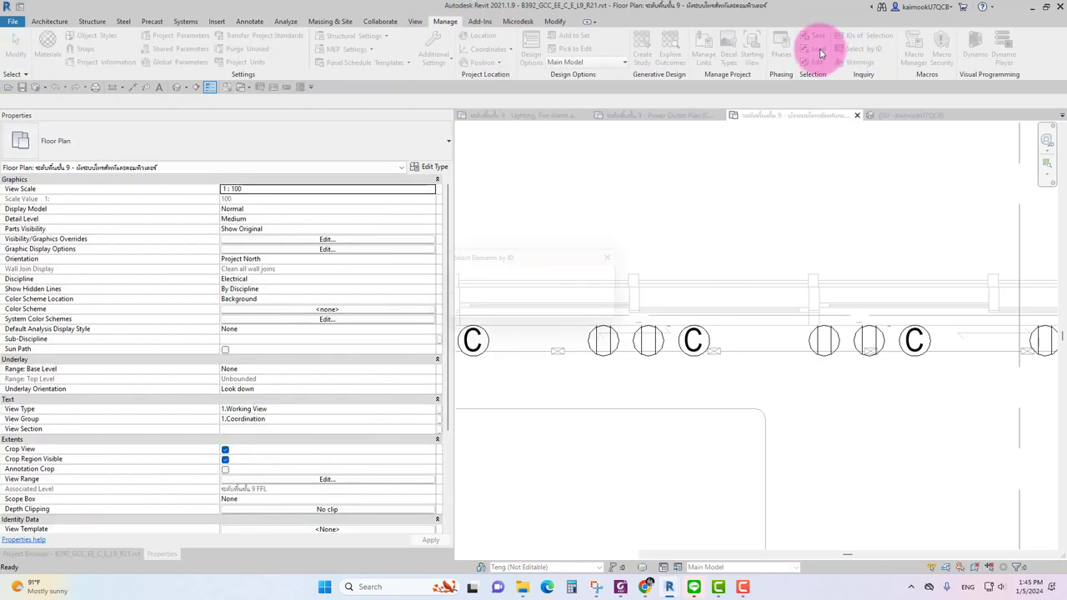
{"action": "left_click", "coordinate": [819, 48]}
{"action": "left_click", "coordinate": [475, 222]}
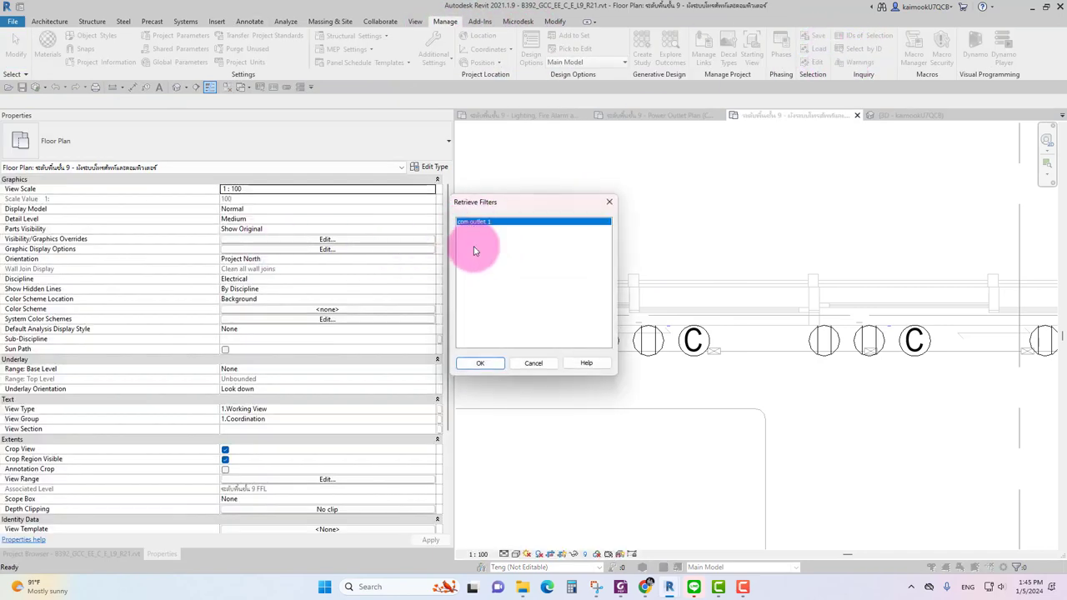
{"action": "left_click", "coordinate": [481, 364]}
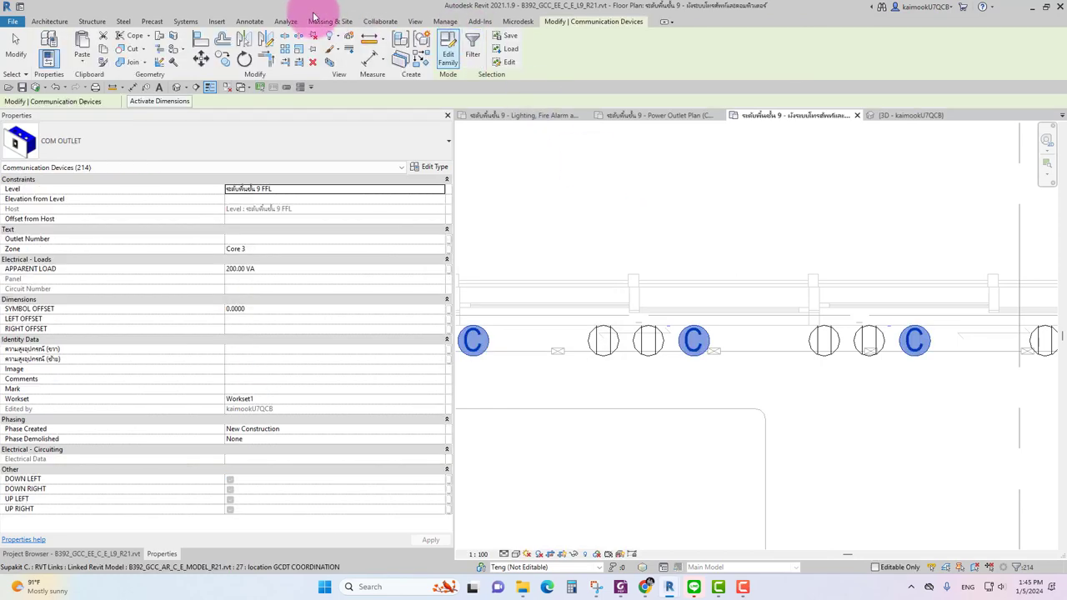
Step: Tag all untagged outlets with Communication Device Tags (M_Com Device_Outlet Number)
{"action": "left_click", "coordinate": [250, 21]}
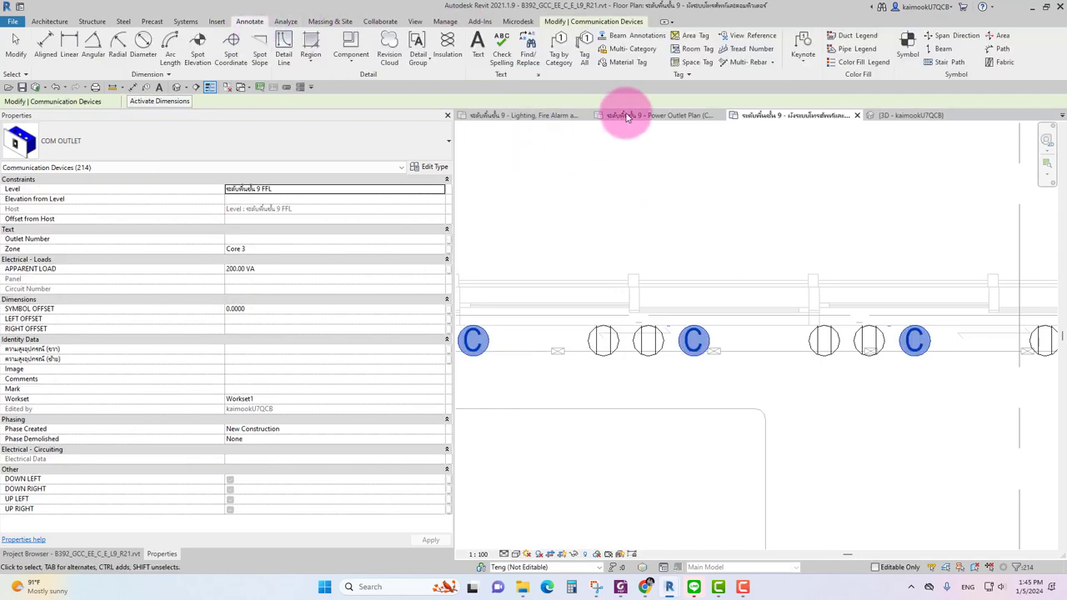
{"action": "left_click", "coordinate": [584, 46]}
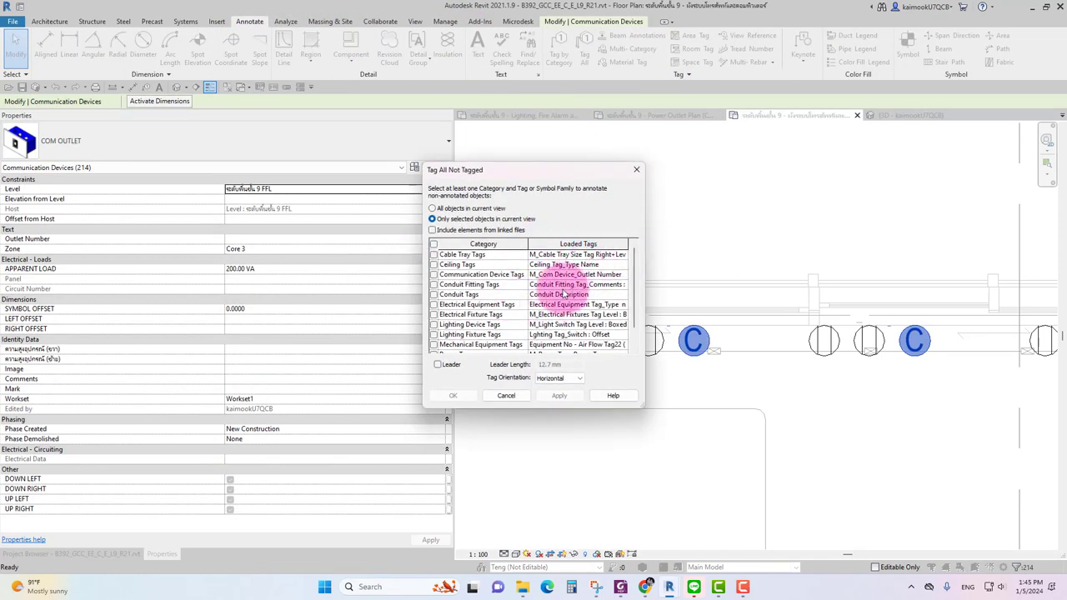
{"action": "left_click", "coordinate": [433, 275]}
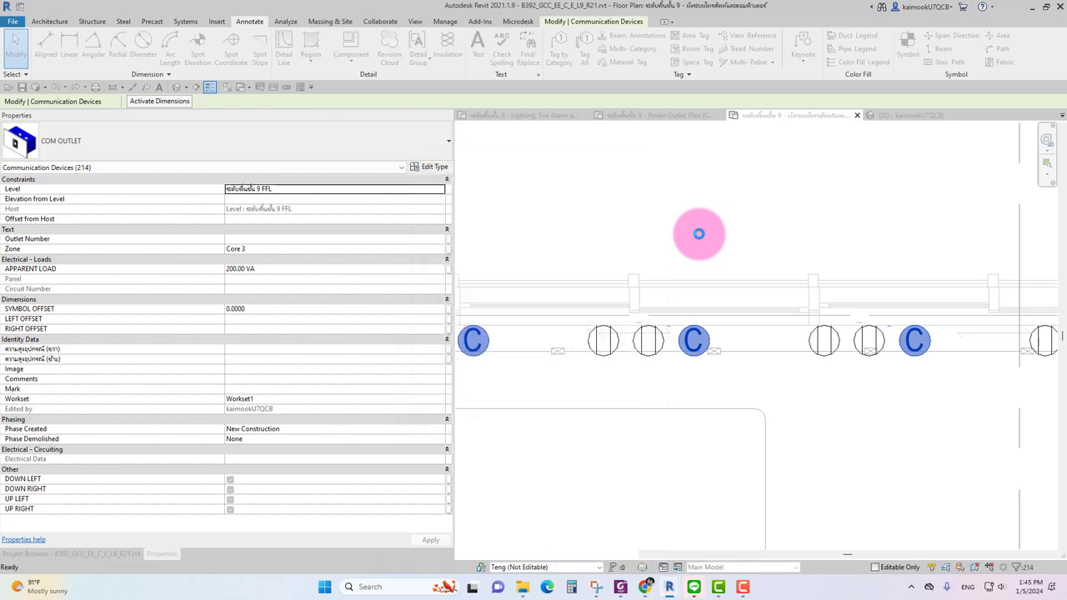
Step: Deselect the outlets and survey the floor plan to review the new outlet-number tags
{"action": "left_click", "coordinate": [711, 238]}
{"action": "scroll", "coordinate": [710, 238], "scroll_direction": "down", "scroll_amount": 2}
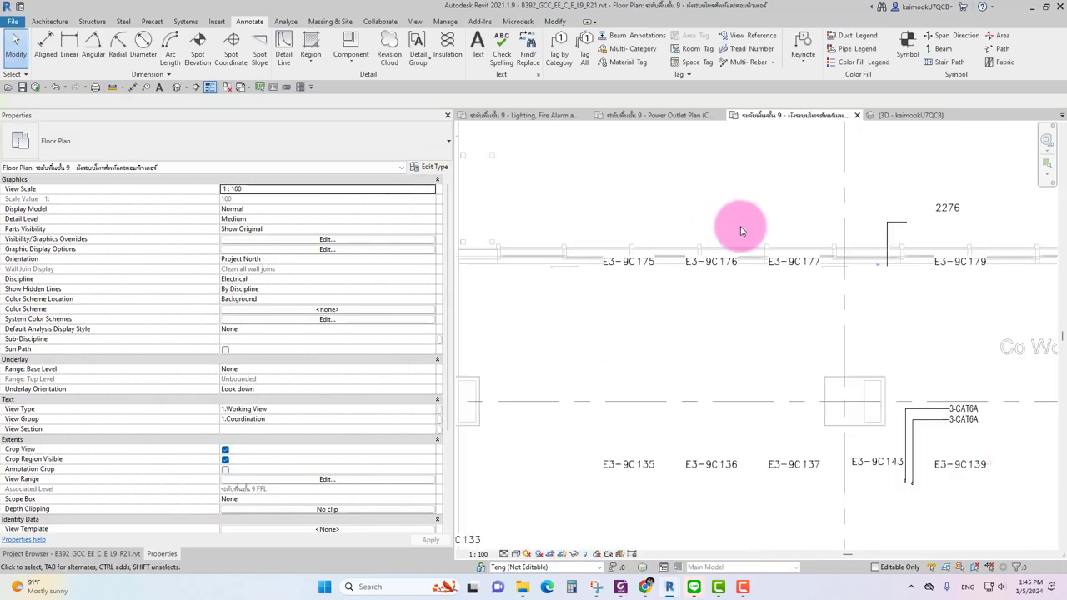
{"action": "middle_click_drag", "start_coordinate": [742, 228], "coordinate": [639, 424]}
{"action": "mouse_move", "coordinate": [699, 458]}
{"action": "middle_mouse_down"}
{"action": "mouse_move", "coordinate": [787, 269]}
{"action": "mouse_move", "coordinate": [758, 469]}
{"action": "mouse_move", "coordinate": [759, 309]}
{"action": "mouse_move", "coordinate": [650, 389]}
{"action": "middle_mouse_up"}
{"action": "mouse_move", "coordinate": [715, 279]}
{"action": "middle_mouse_down"}
{"action": "mouse_move", "coordinate": [684, 401]}
{"action": "mouse_move", "coordinate": [739, 239]}
{"action": "mouse_move", "coordinate": [691, 329]}
{"action": "middle_mouse_up"}
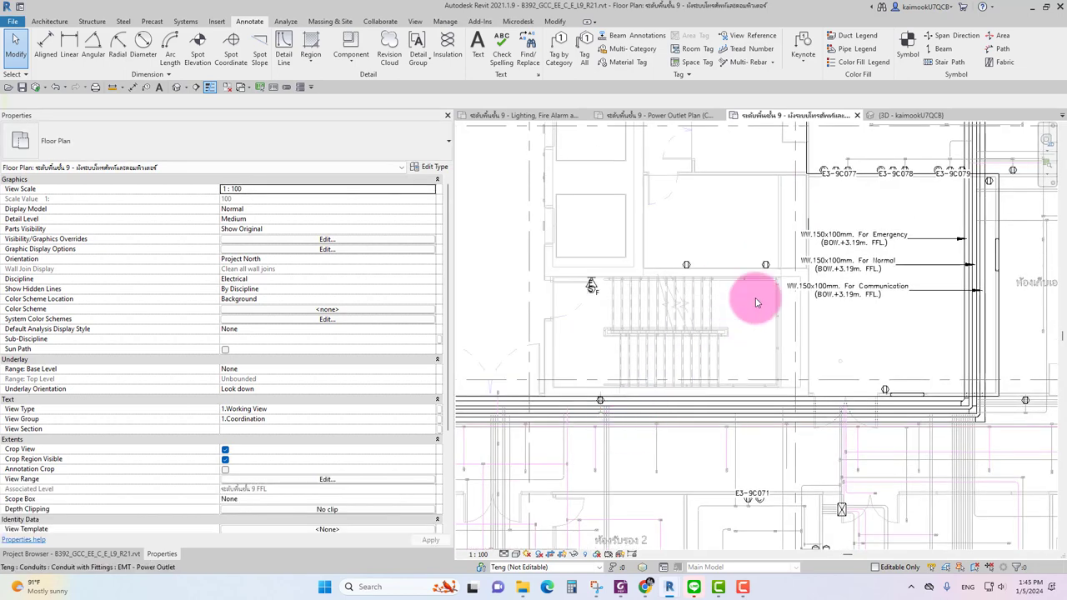
{"action": "mouse_move", "coordinate": [753, 298]}
{"action": "middle_mouse_down"}
{"action": "mouse_move", "coordinate": [822, 274]}
{"action": "mouse_move", "coordinate": [662, 370]}
{"action": "mouse_move", "coordinate": [756, 298]}
{"action": "mouse_move", "coordinate": [639, 434]}
{"action": "mouse_move", "coordinate": [669, 324]}
{"action": "mouse_move", "coordinate": [905, 338]}
{"action": "mouse_move", "coordinate": [681, 453]}
{"action": "middle_mouse_up"}
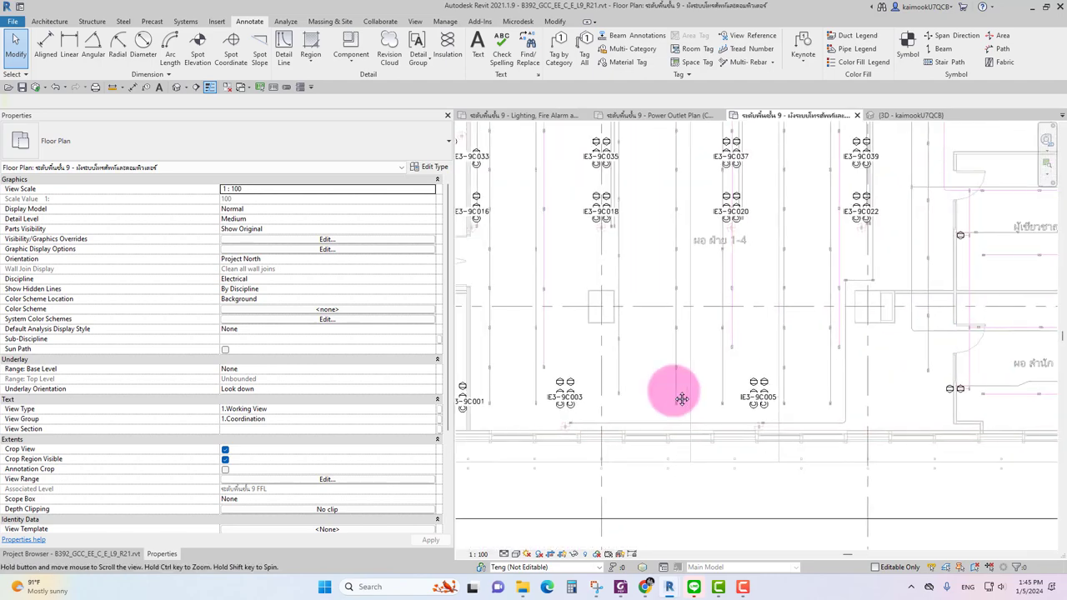
{"action": "middle_click_drag", "start_coordinate": [876, 453], "coordinate": [830, 415]}
{"action": "scroll", "coordinate": [830, 414], "scroll_direction": "up", "scroll_amount": 2}
{"action": "scroll", "coordinate": [798, 420], "scroll_direction": "up", "scroll_amount": 2}
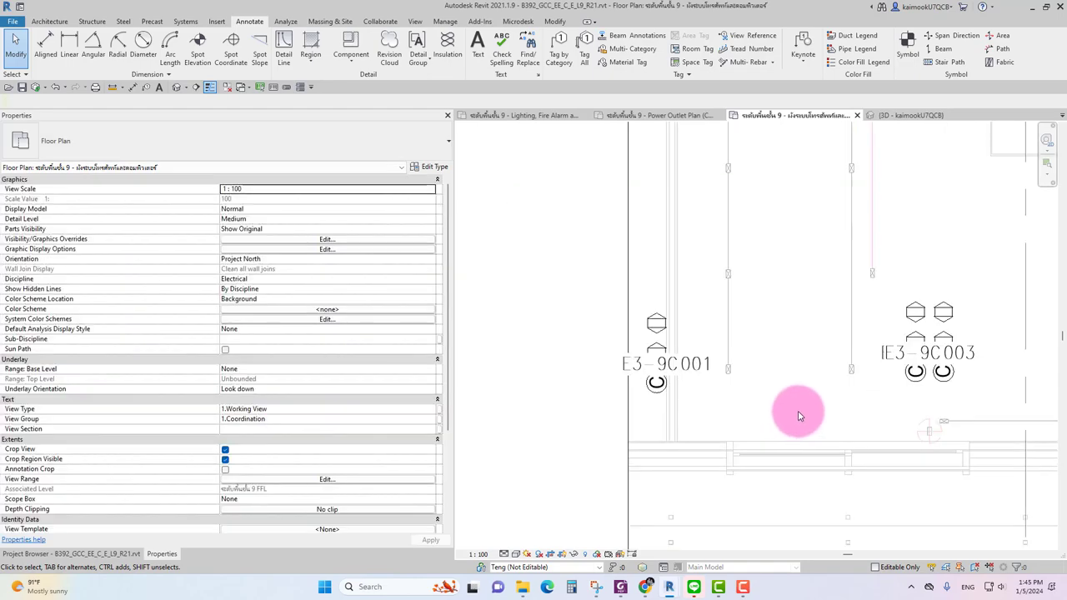
{"action": "scroll", "coordinate": [734, 410], "scroll_direction": "up", "scroll_amount": 2}
{"action": "scroll", "coordinate": [575, 405], "scroll_direction": "up", "scroll_amount": 1}
{"action": "scroll", "coordinate": [583, 383], "scroll_direction": "down", "scroll_amount": 2}
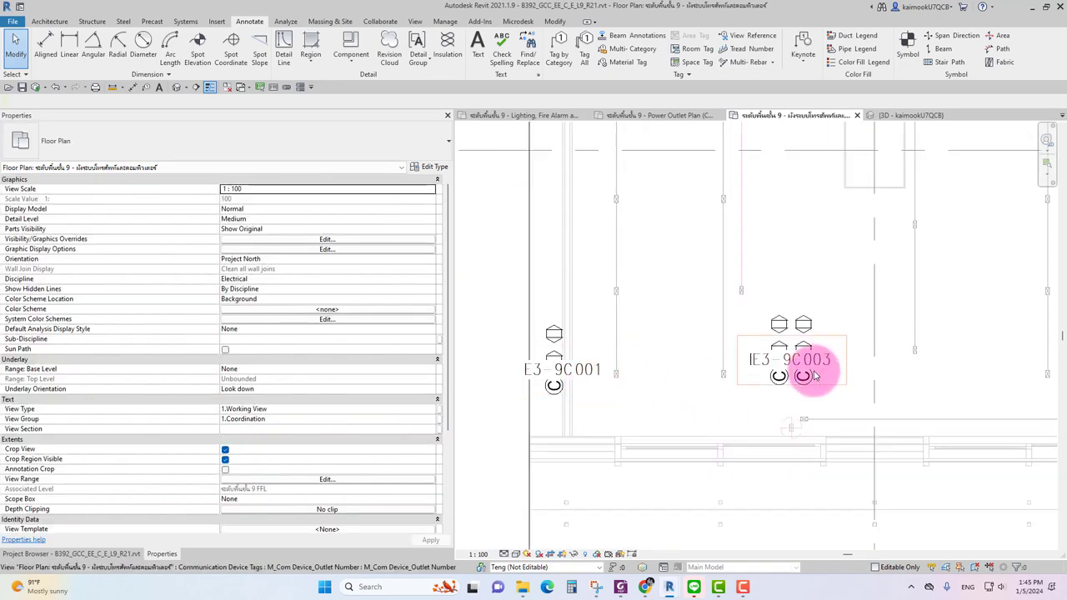
{"action": "scroll", "coordinate": [804, 368], "scroll_direction": "up", "scroll_amount": 3}
Step: Nudge the E3-9C002 tag above E3-9C003, then review tags E3-9C050 to E3-9C054
{"action": "left_click", "coordinate": [700, 361]}
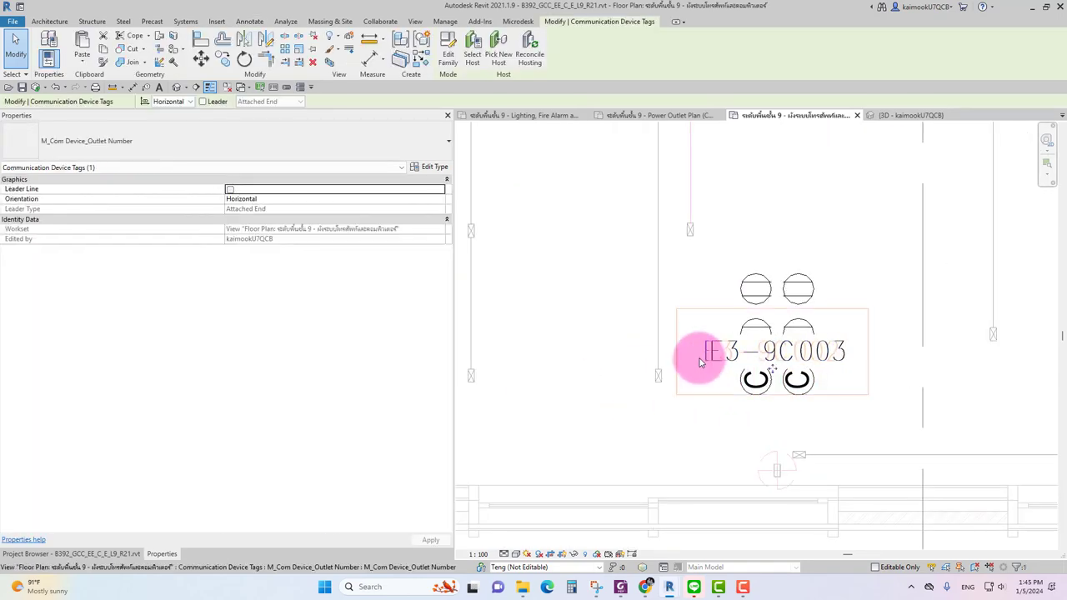
{"action": "key", "text": "Up"}
{"action": "key", "text": "Up"}
{"action": "key", "text": "Up"}
{"action": "left_click", "coordinate": [691, 358]}
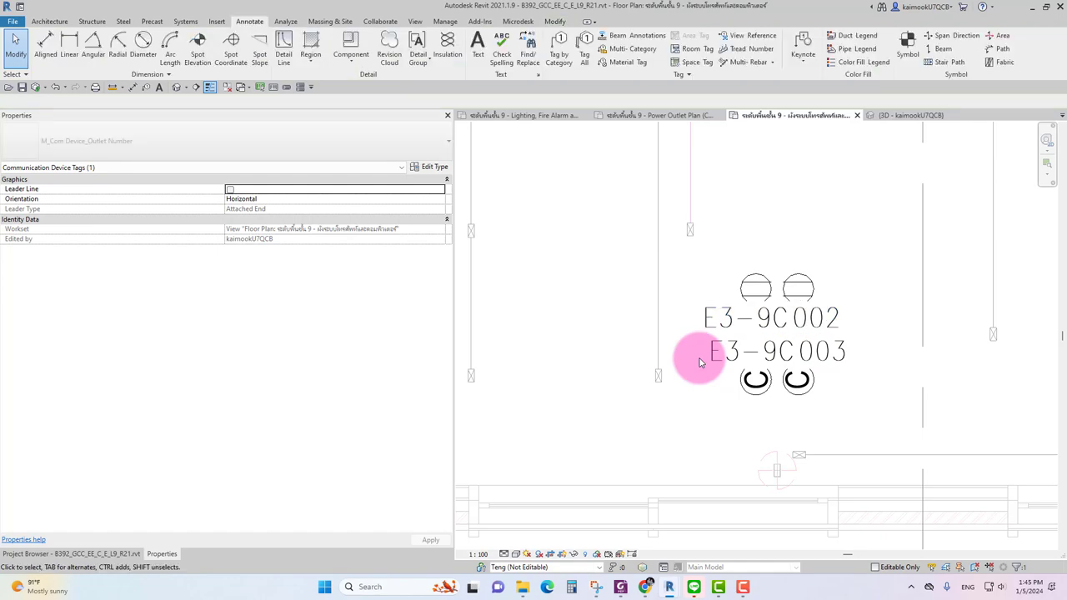
{"action": "scroll", "coordinate": [708, 407], "scroll_direction": "down", "scroll_amount": 1}
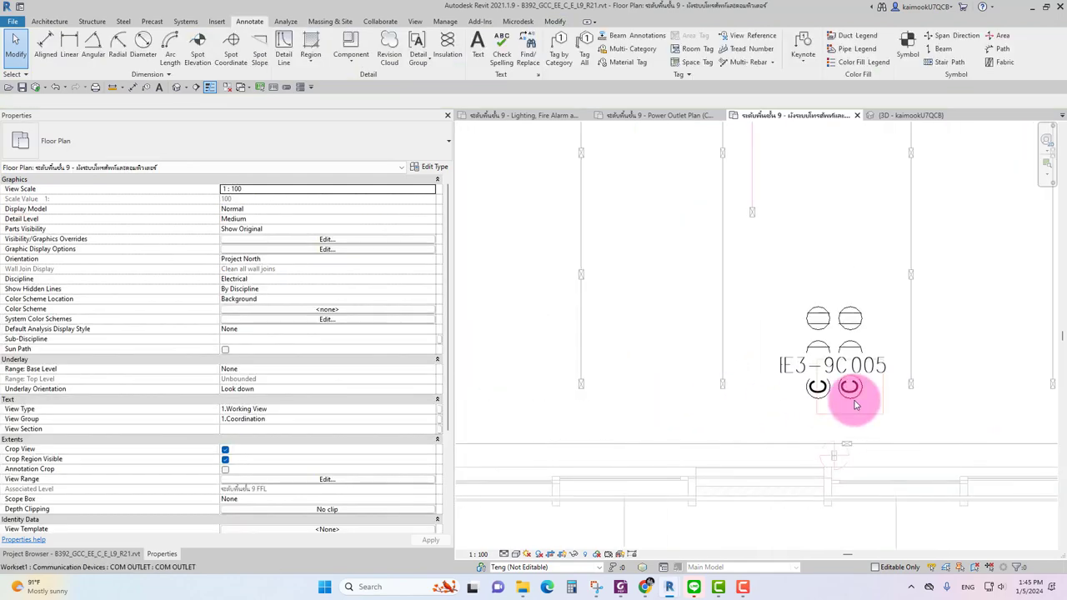
{"action": "middle_click_drag", "start_coordinate": [845, 413], "coordinate": [639, 398]}
{"action": "scroll", "coordinate": [584, 291], "scroll_direction": "down", "scroll_amount": 2}
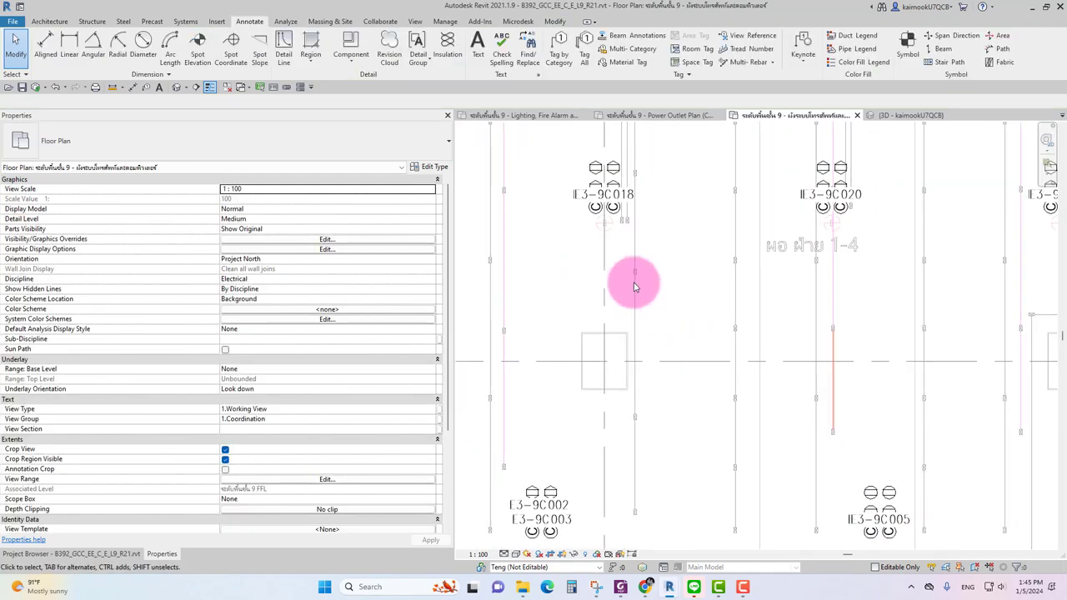
{"action": "middle_click_drag", "start_coordinate": [767, 369], "coordinate": [684, 364]}
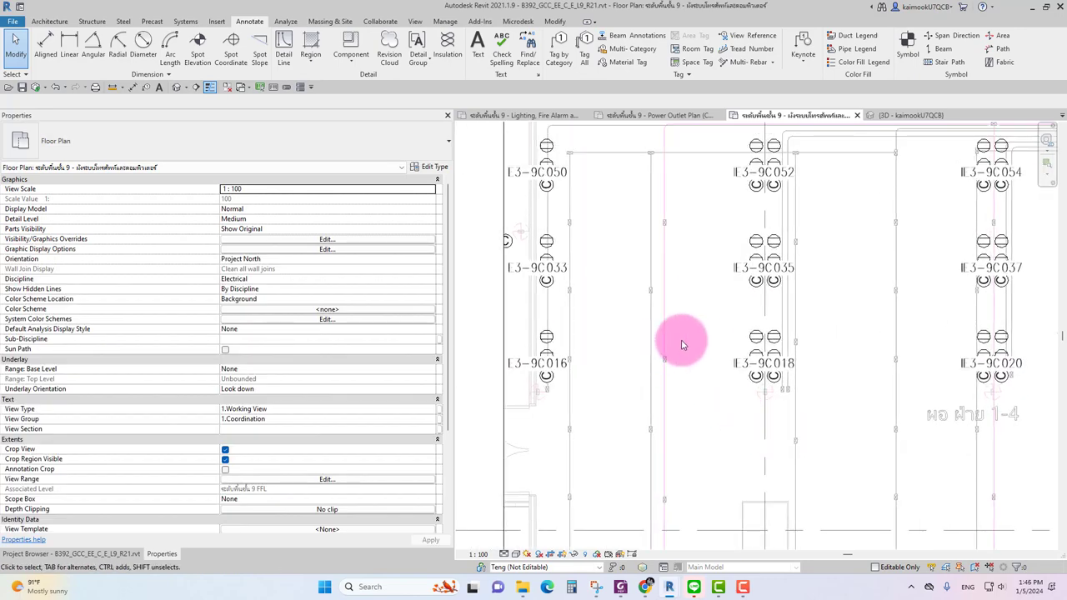